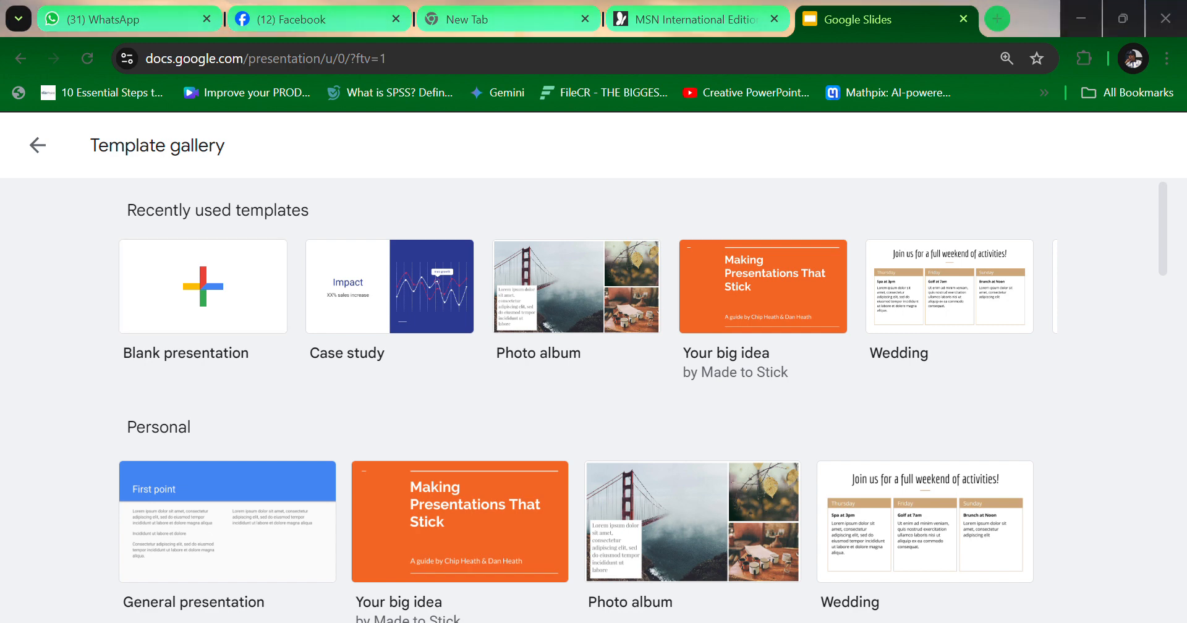
Look through the template gallery and create a new blank presentation.
left_click(215, 323)
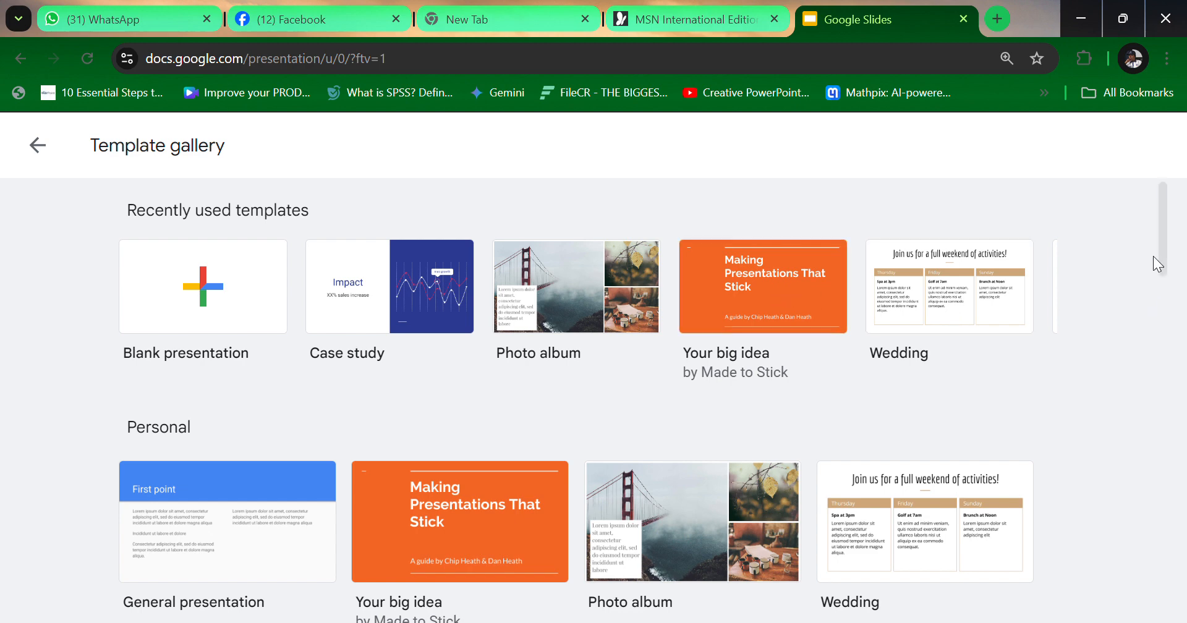
left_click_drag(1161, 262, 1182, 335)
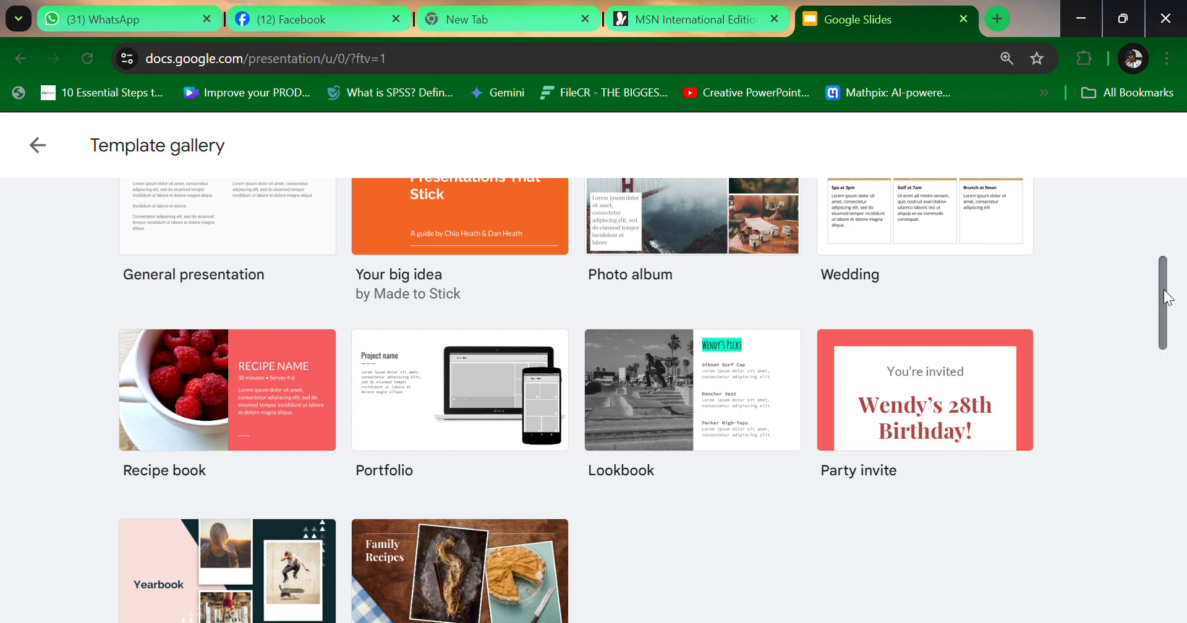
left_click_drag(1168, 297, 1166, 209)
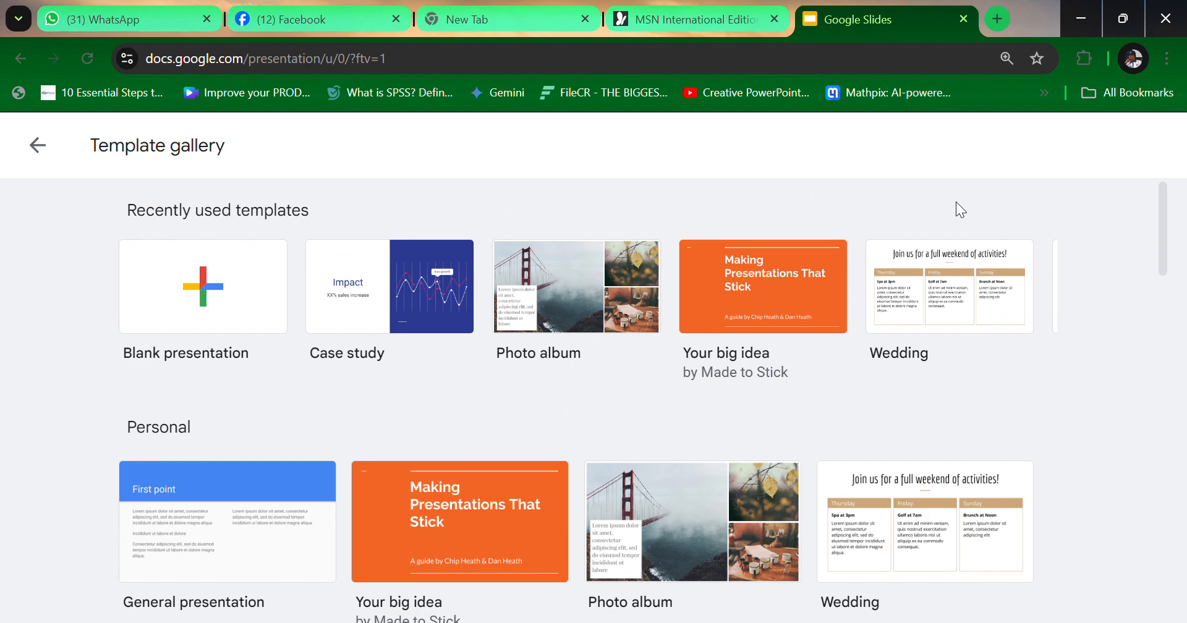
left_click(208, 315)
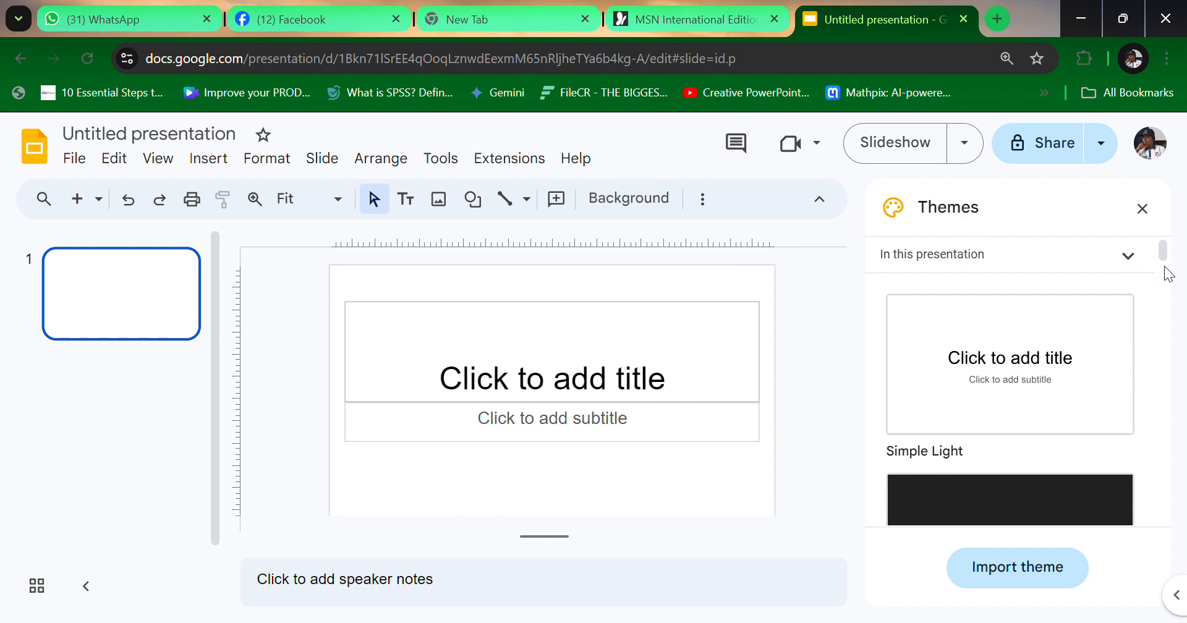
left_click_drag(1165, 256, 1119, 235)
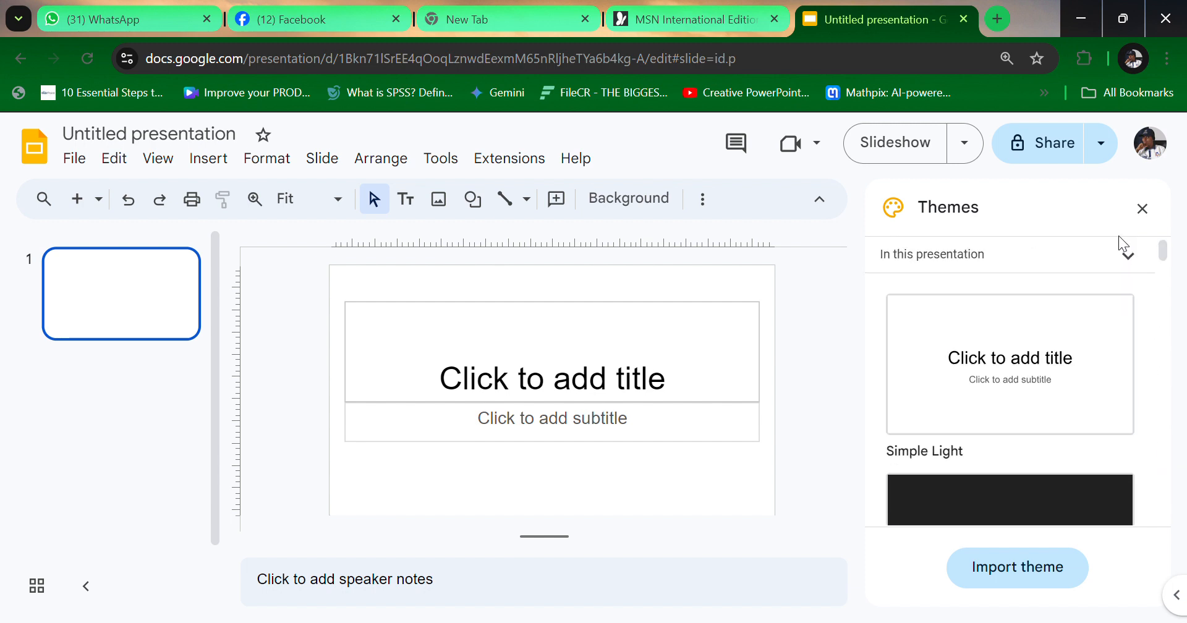
left_click(101, 199)
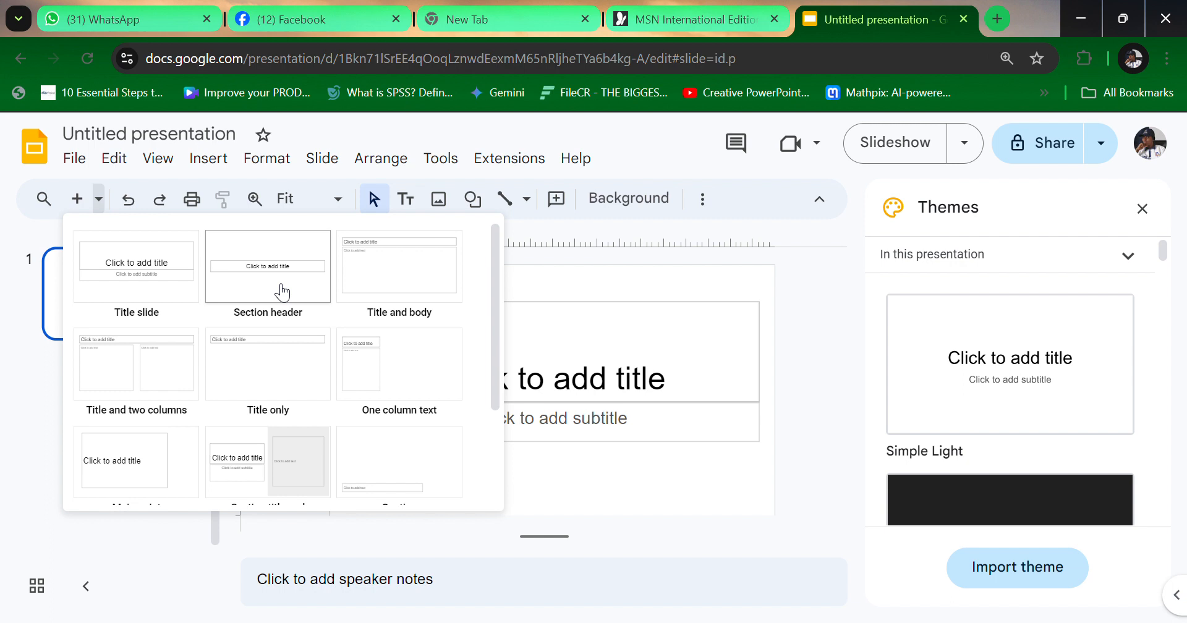
key("alt+Tab")
key("alt+Tab")
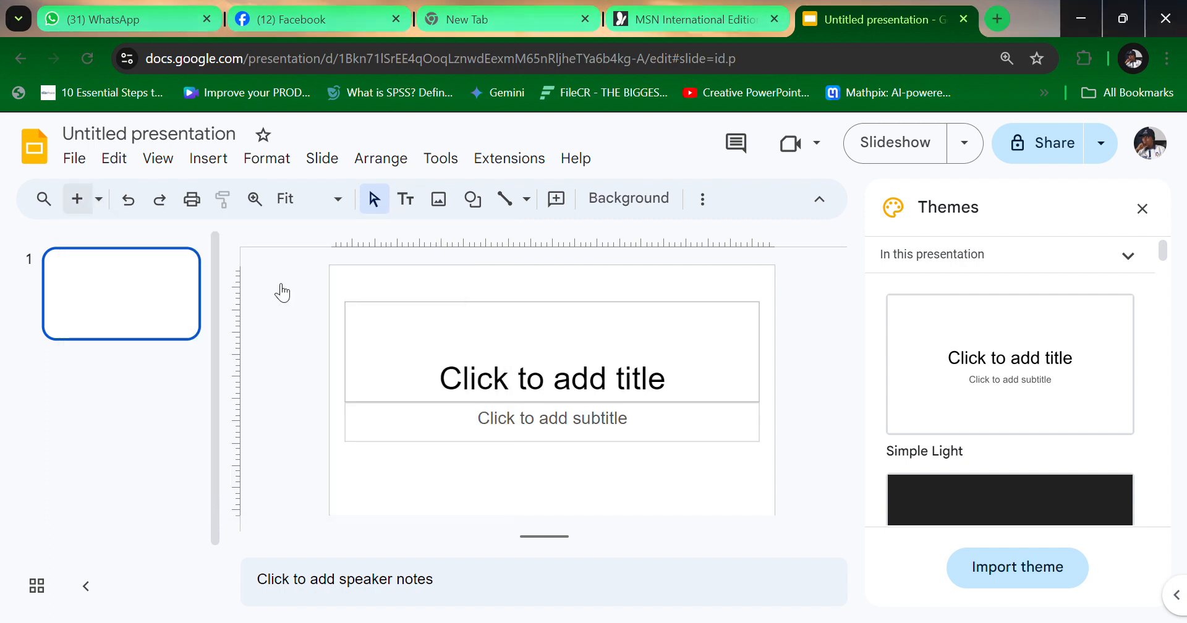
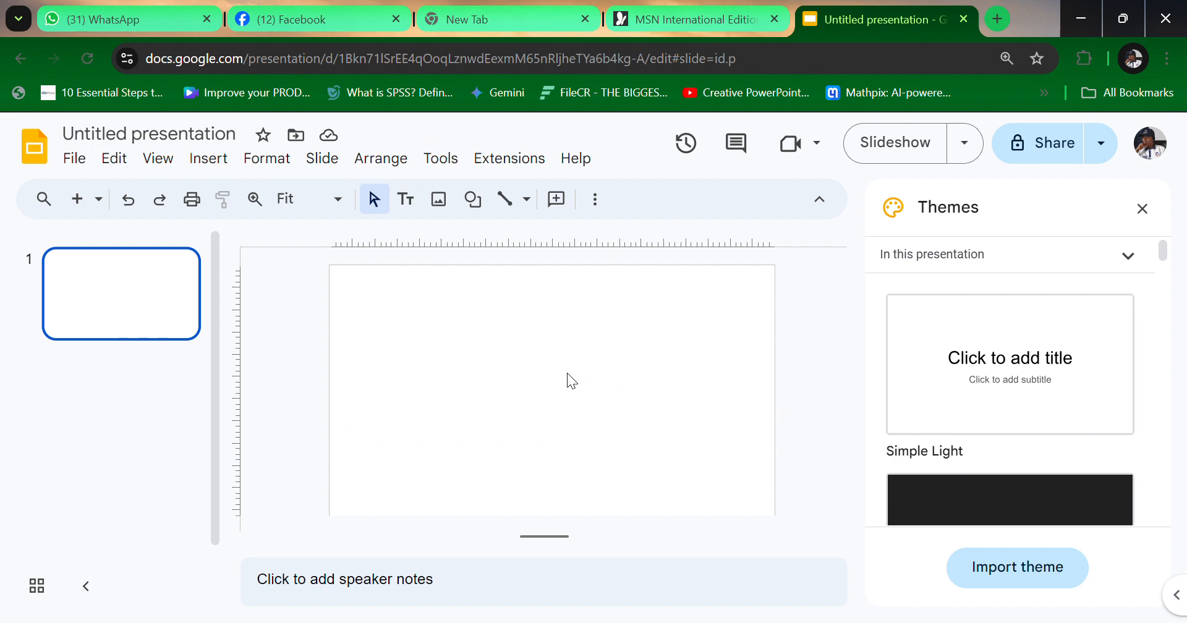
Add a slide with the Main point layout after slide 1 and delete it again.
left_click(100, 200)
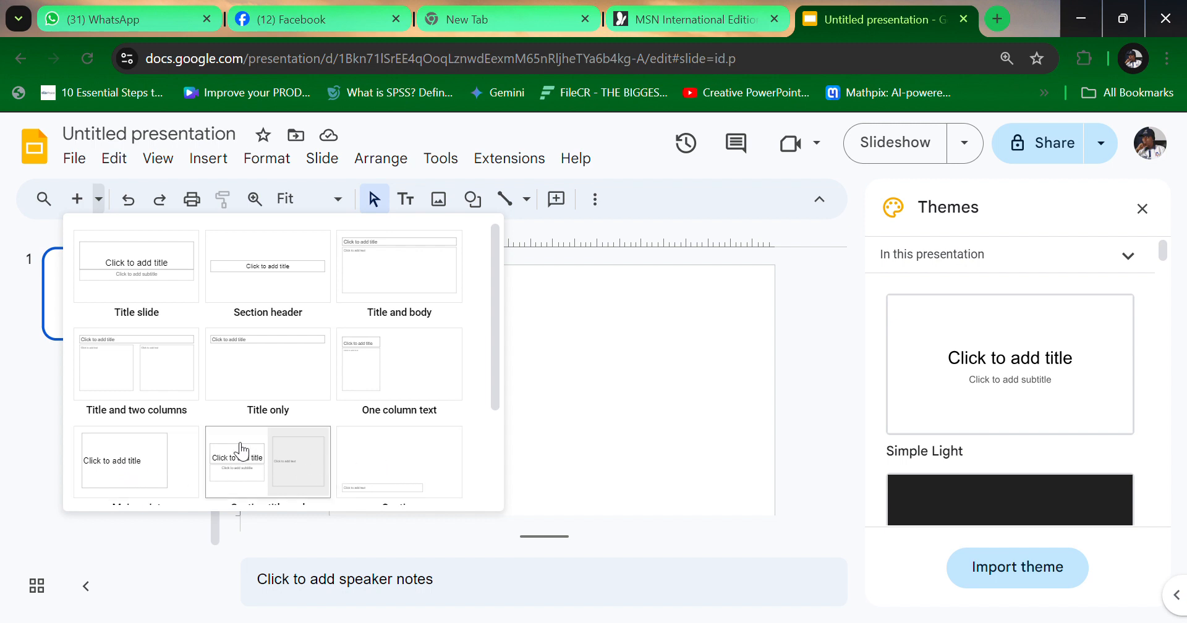
left_click(121, 447)
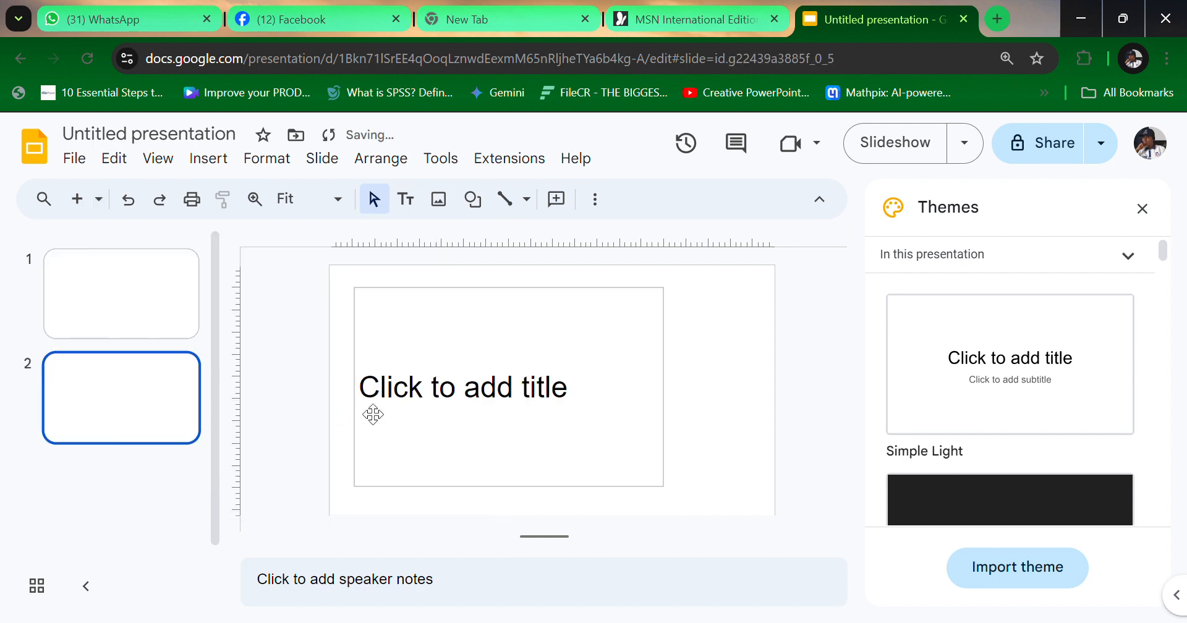
left_click(536, 406)
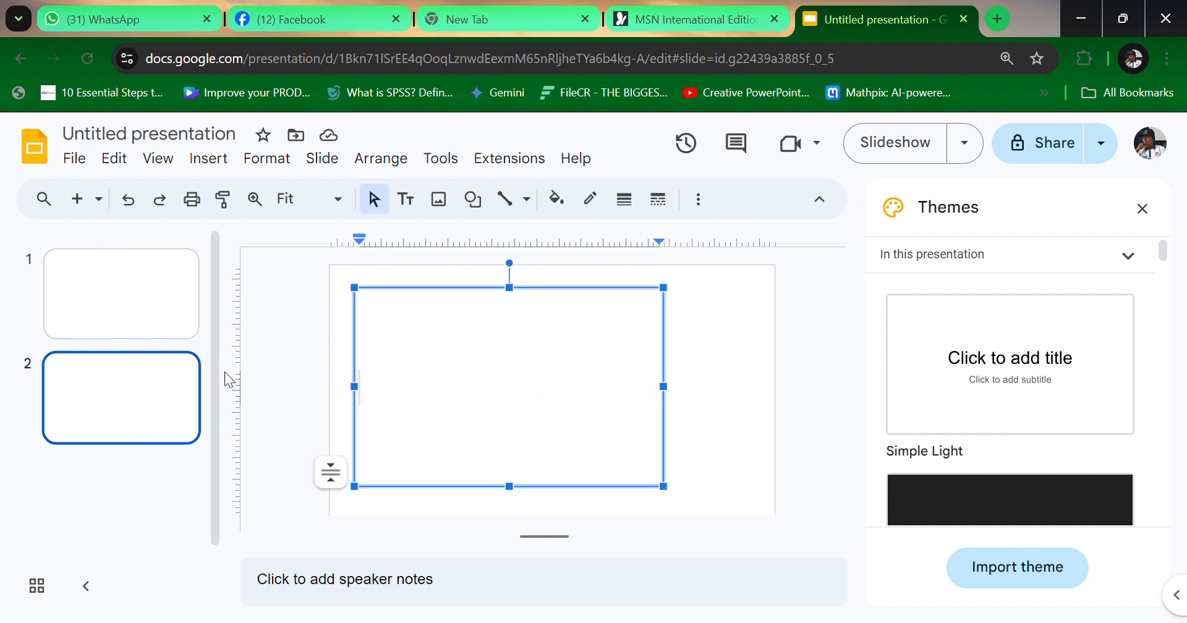
right_click(149, 379)
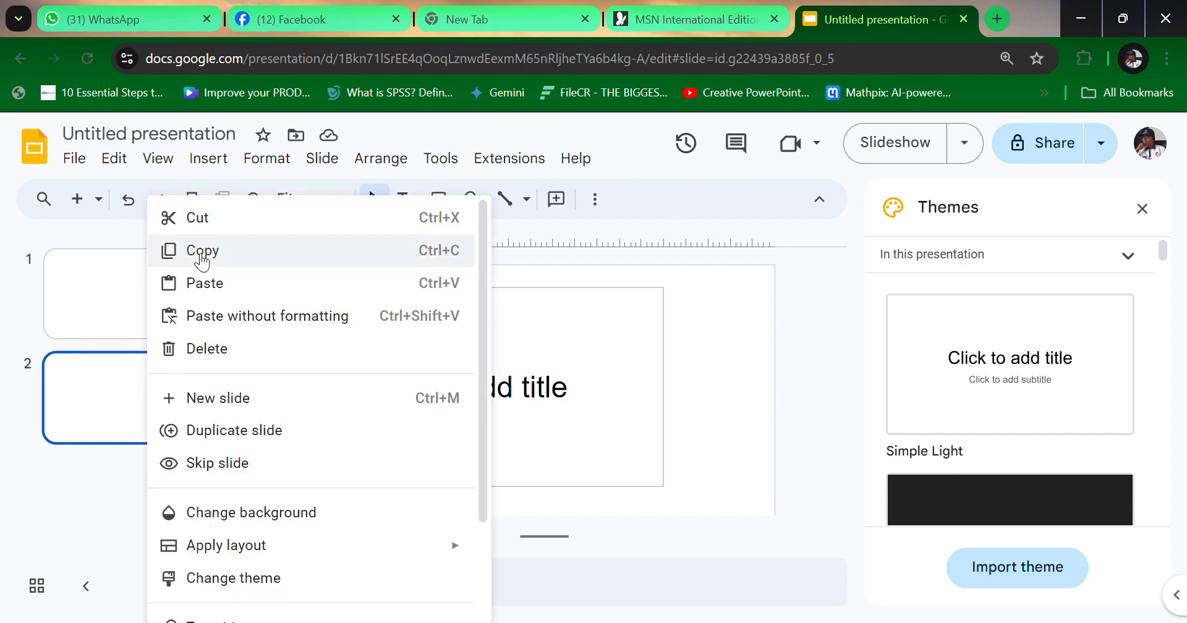
left_click(227, 350)
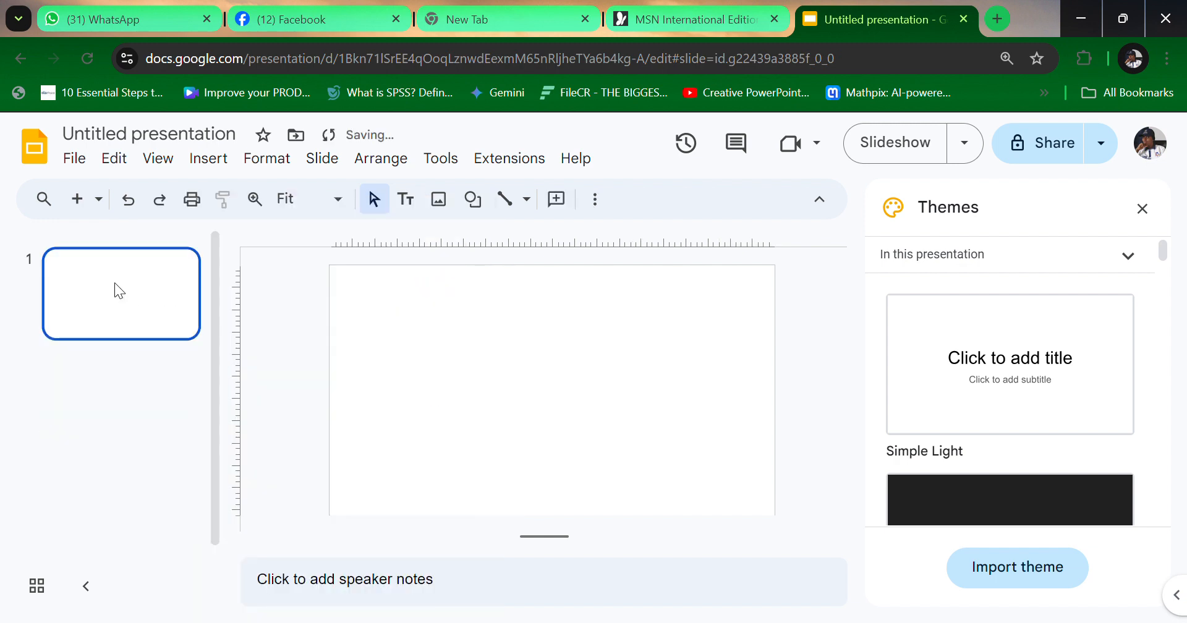
Set the background of slide 1 to an uploaded image of a man holding a laptop.
right_click(122, 292)
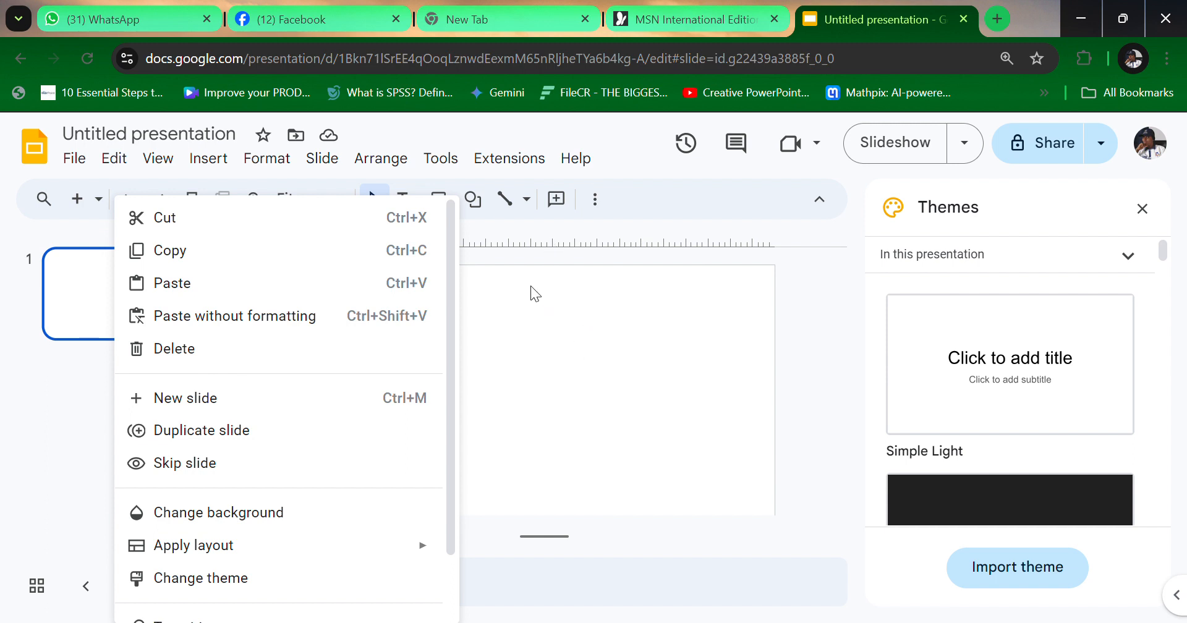
left_click(513, 292)
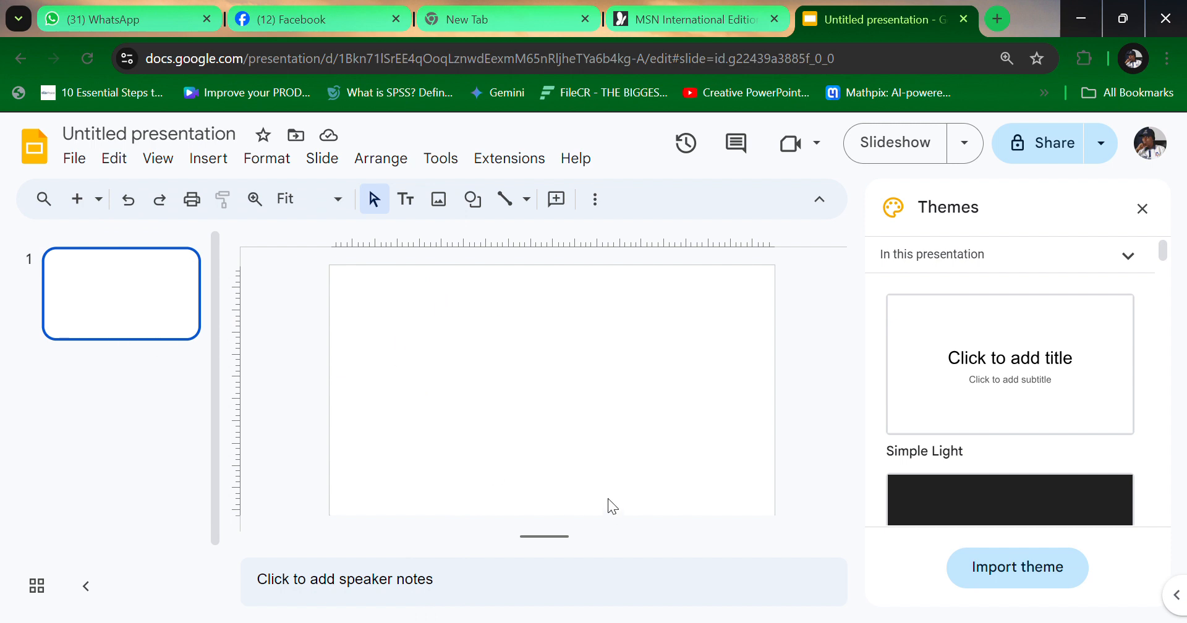
right_click(78, 302)
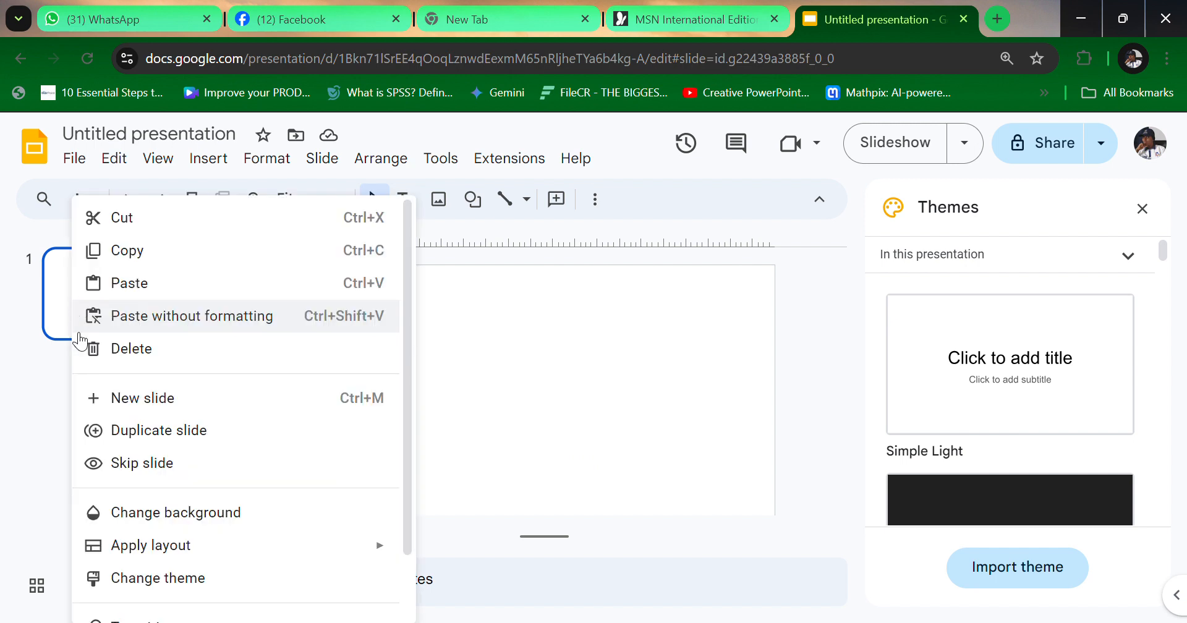
left_click(168, 518)
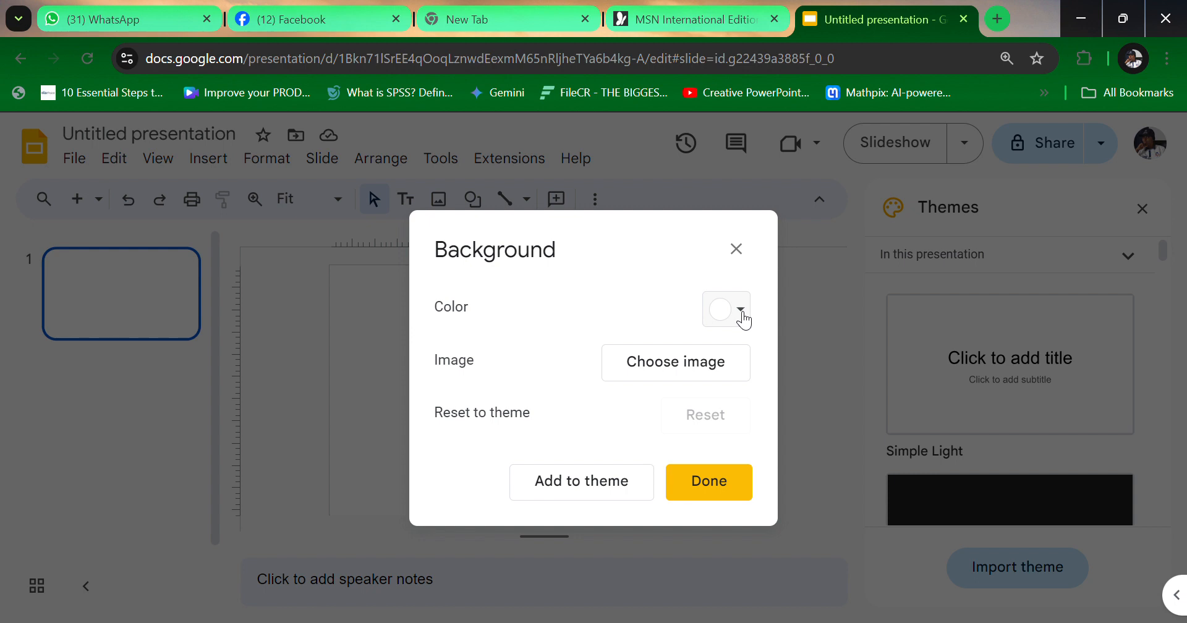
left_click(751, 317)
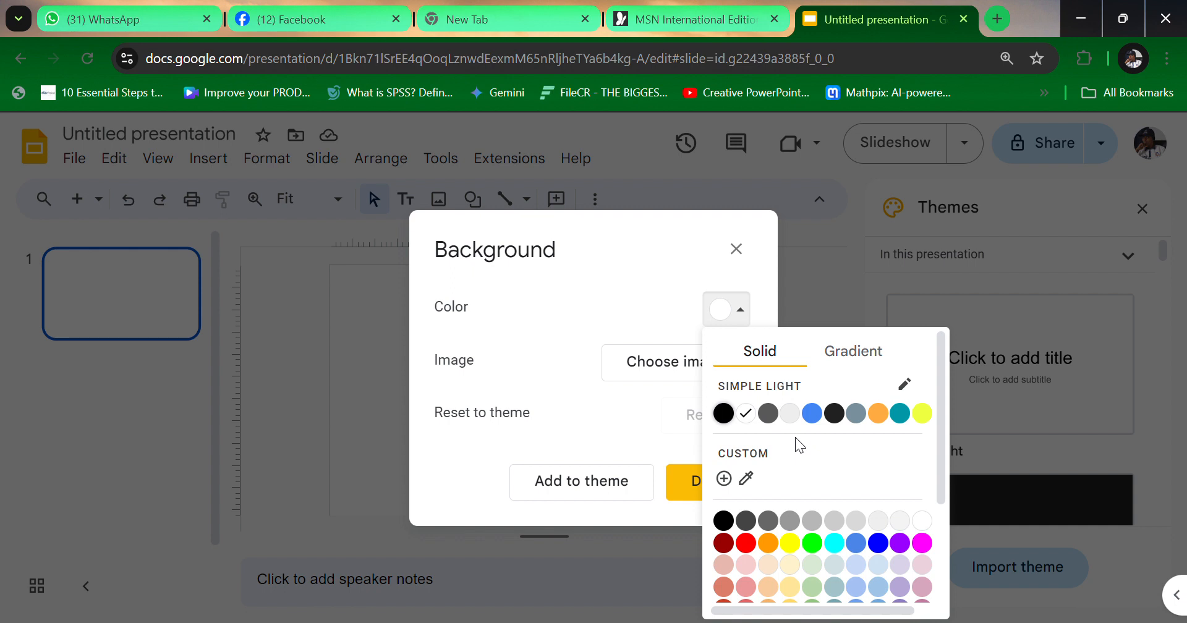
left_click(803, 265)
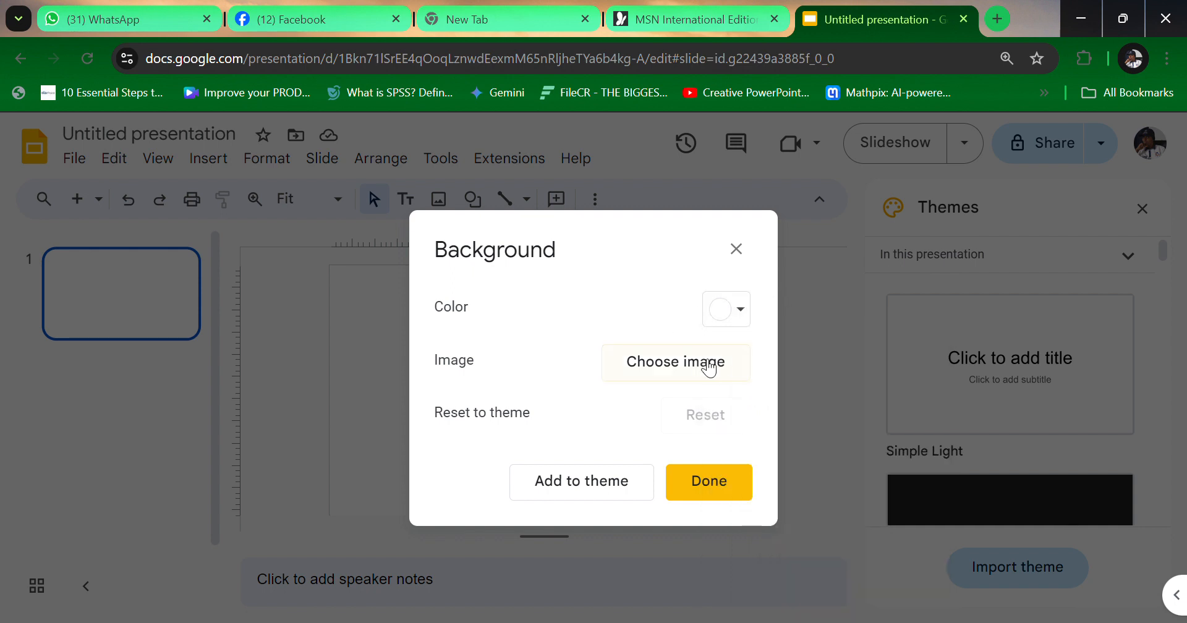
left_click(709, 368)
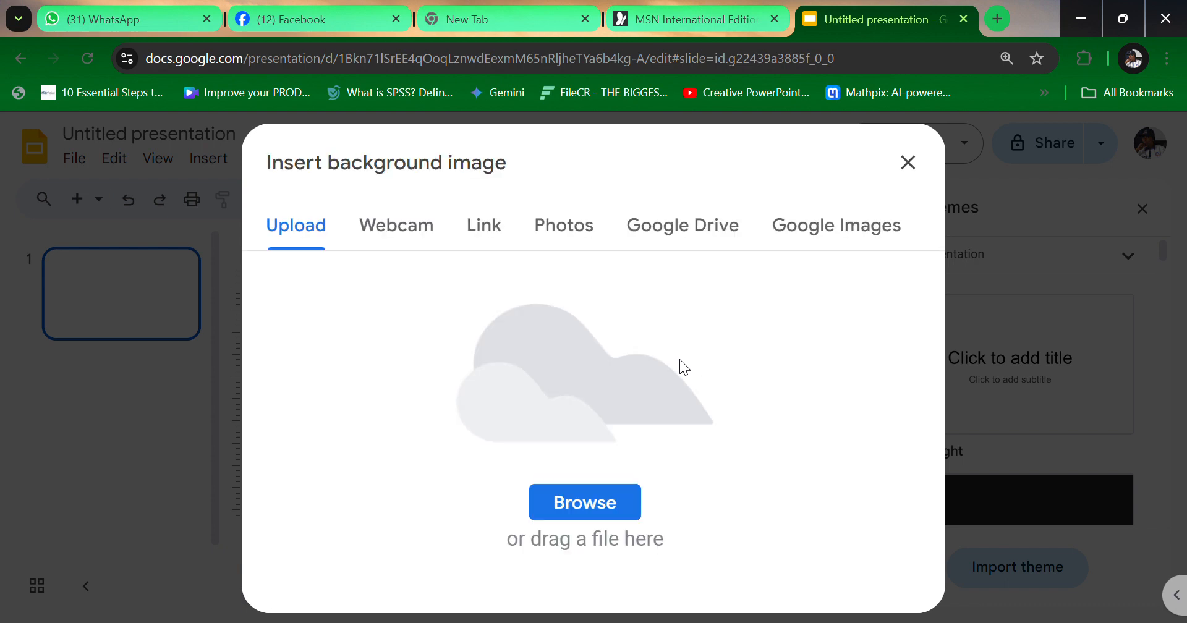
left_click(578, 503)
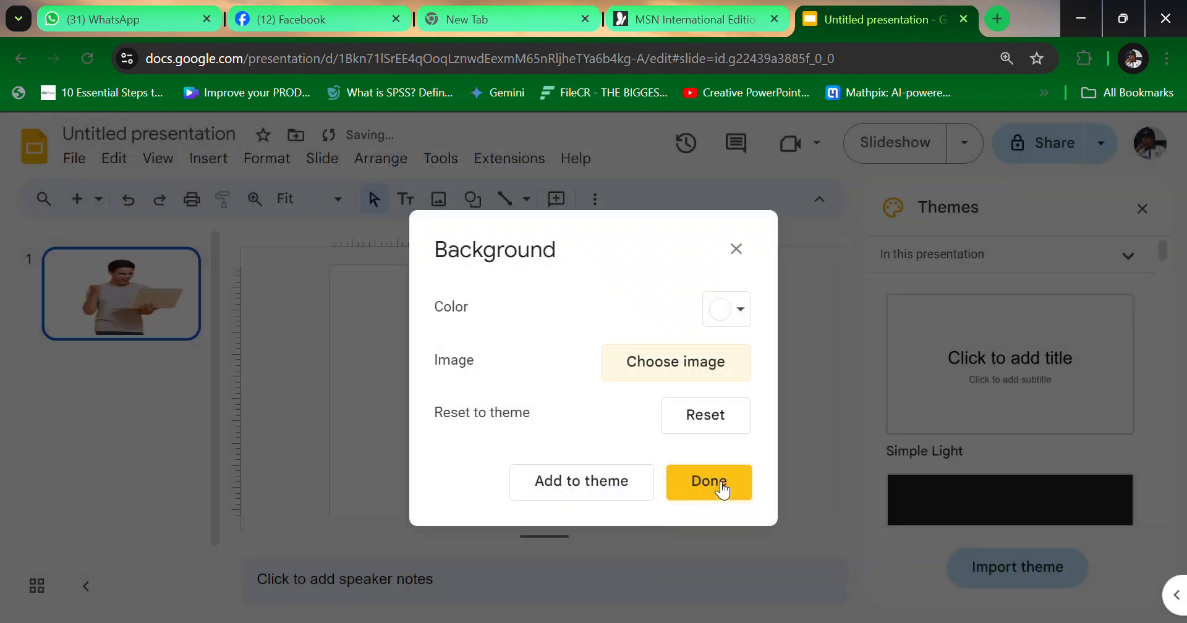
left_click(722, 488)
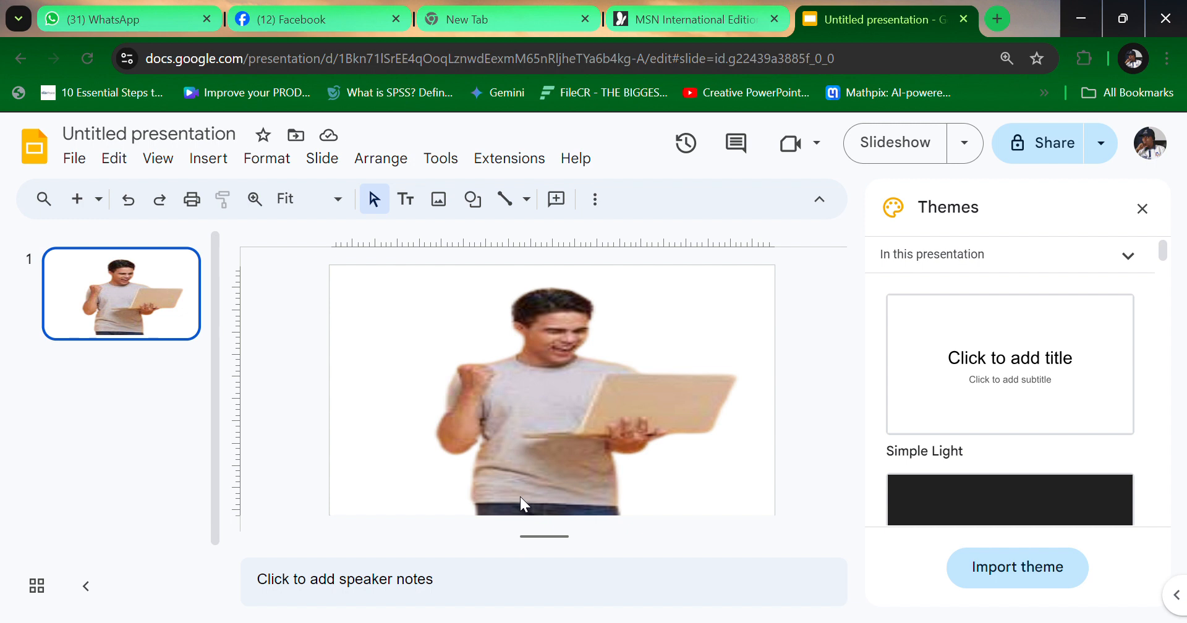
Remove the background image from slide 1.
right_click(533, 428)
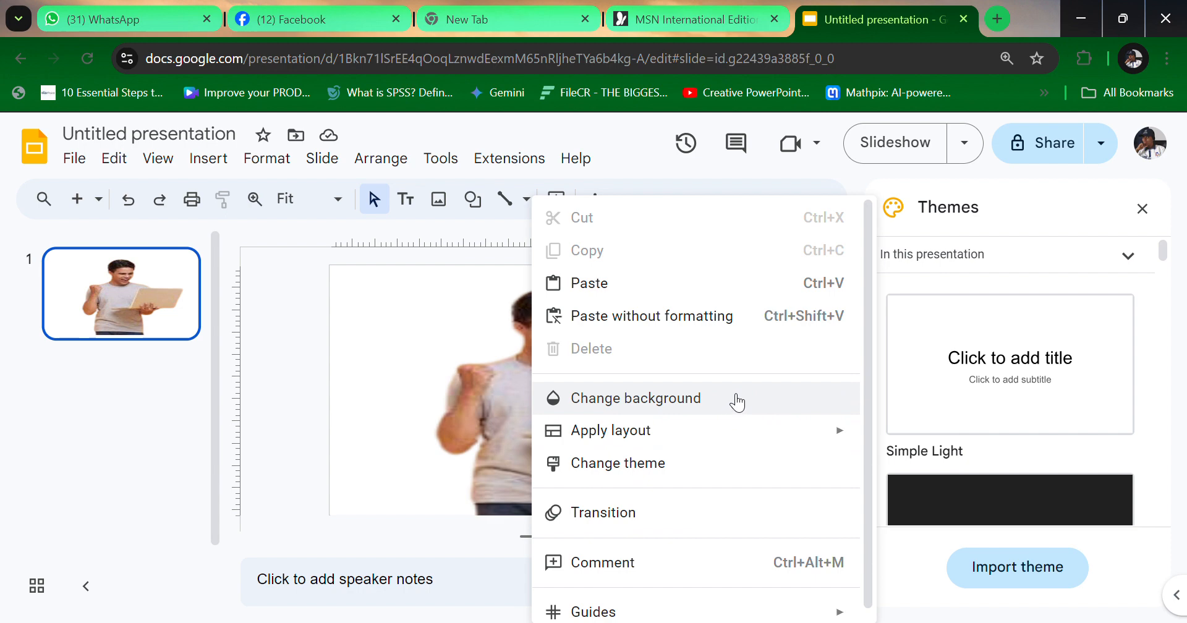
left_click(736, 399)
left_click_drag(694, 449, 731, 366)
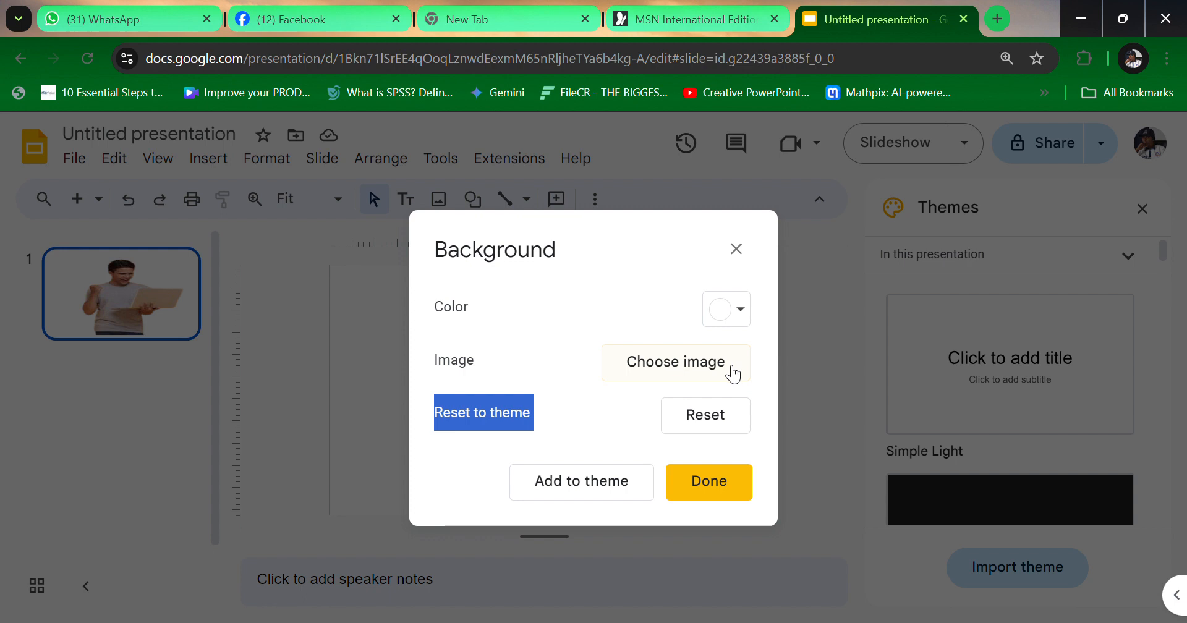
left_click(734, 258)
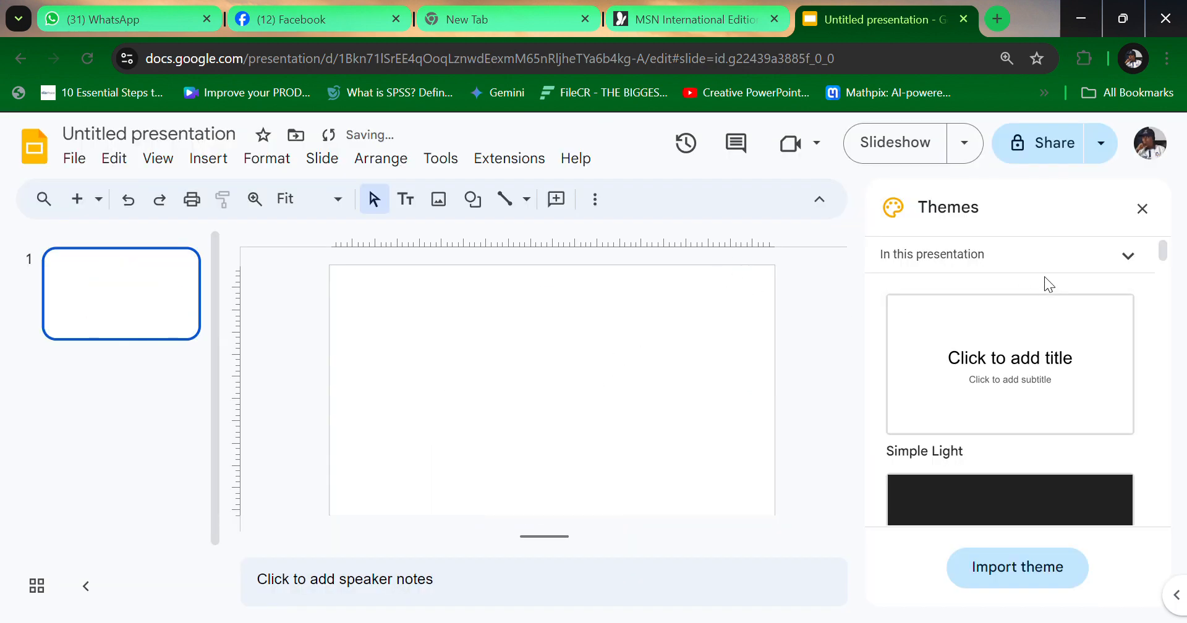
scroll(1167, 281, "down", 3)
left_click_drag(1164, 278, 1157, 232)
right_click(84, 305)
left_click(477, 362)
right_click(478, 369)
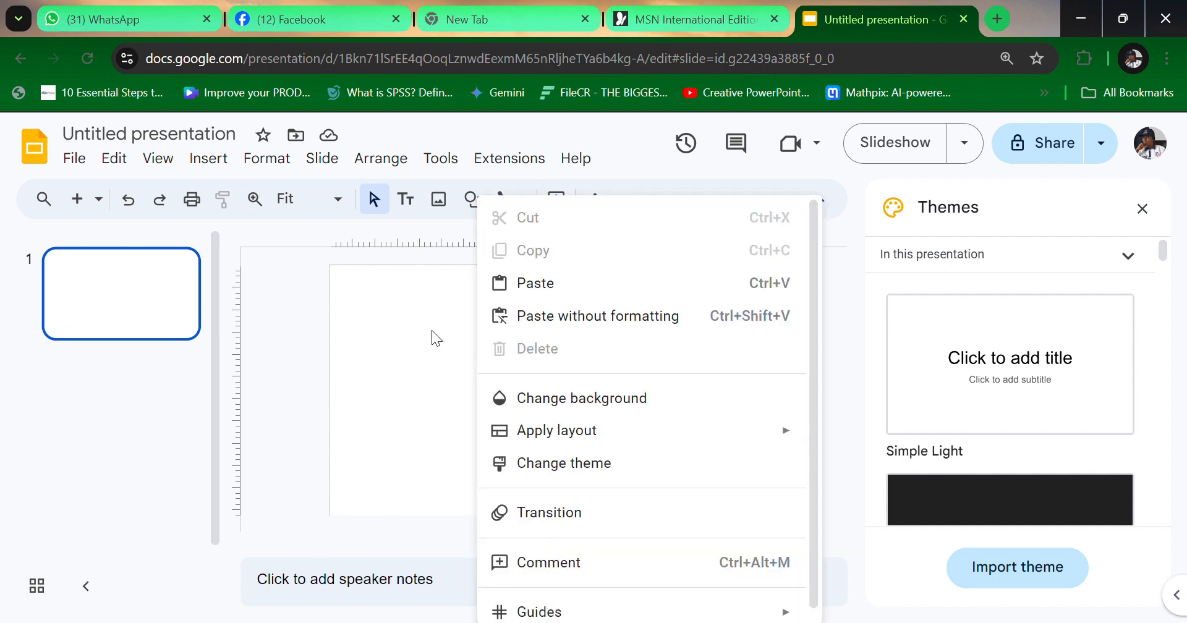
left_click(596, 470)
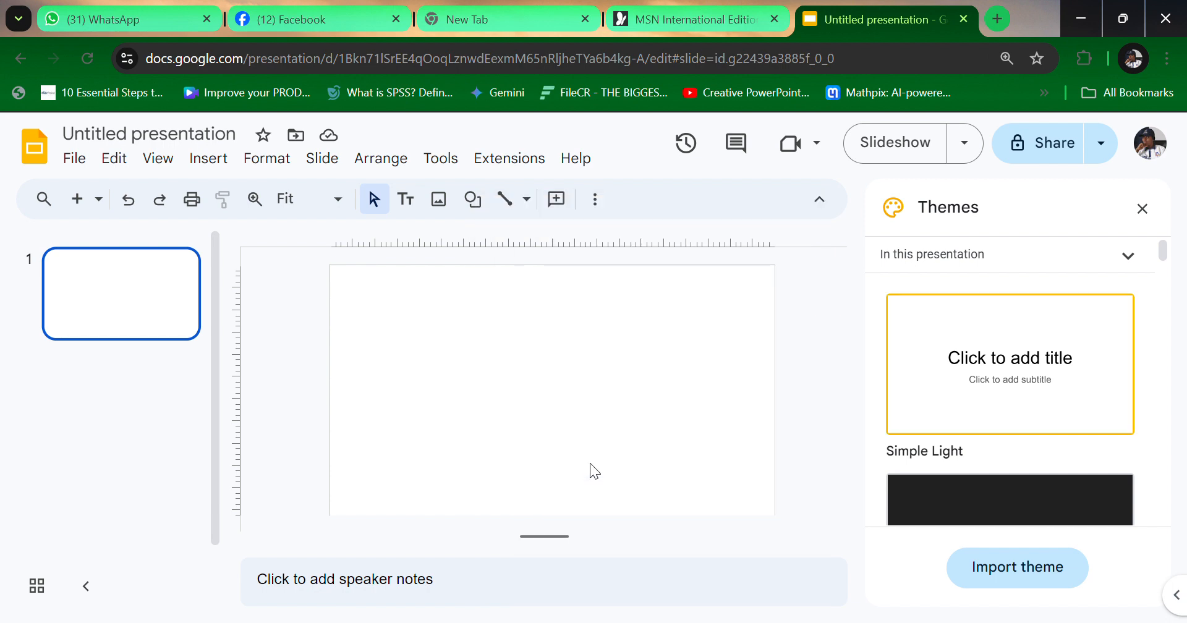
right_click(514, 386)
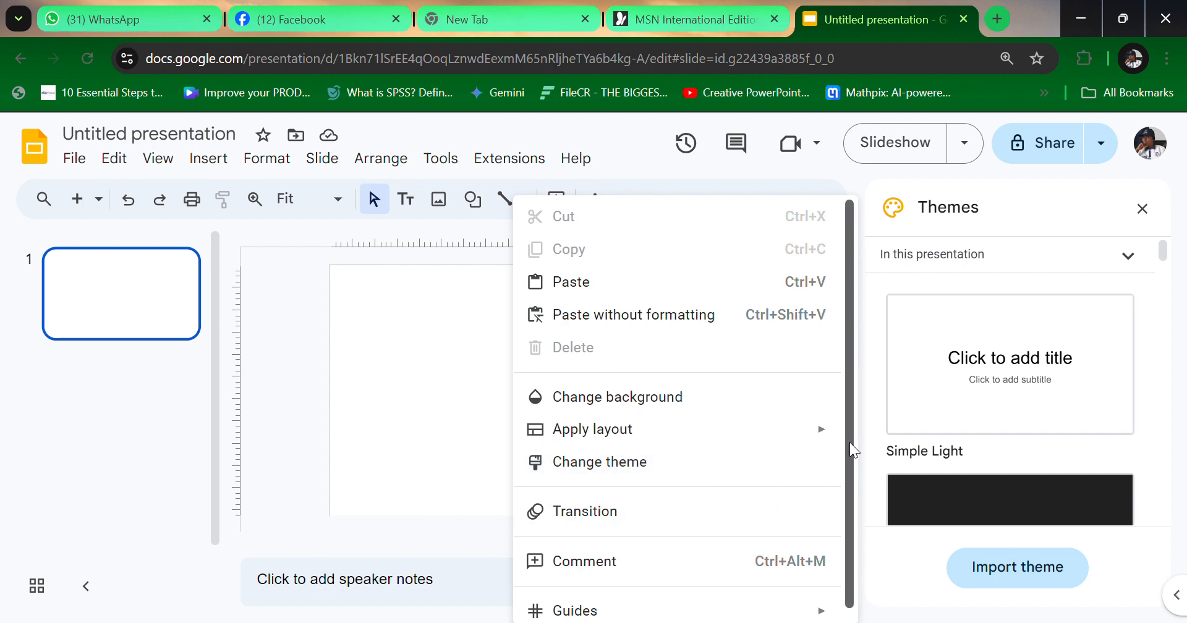
scroll(850, 443, "down", 1)
left_click(420, 425)
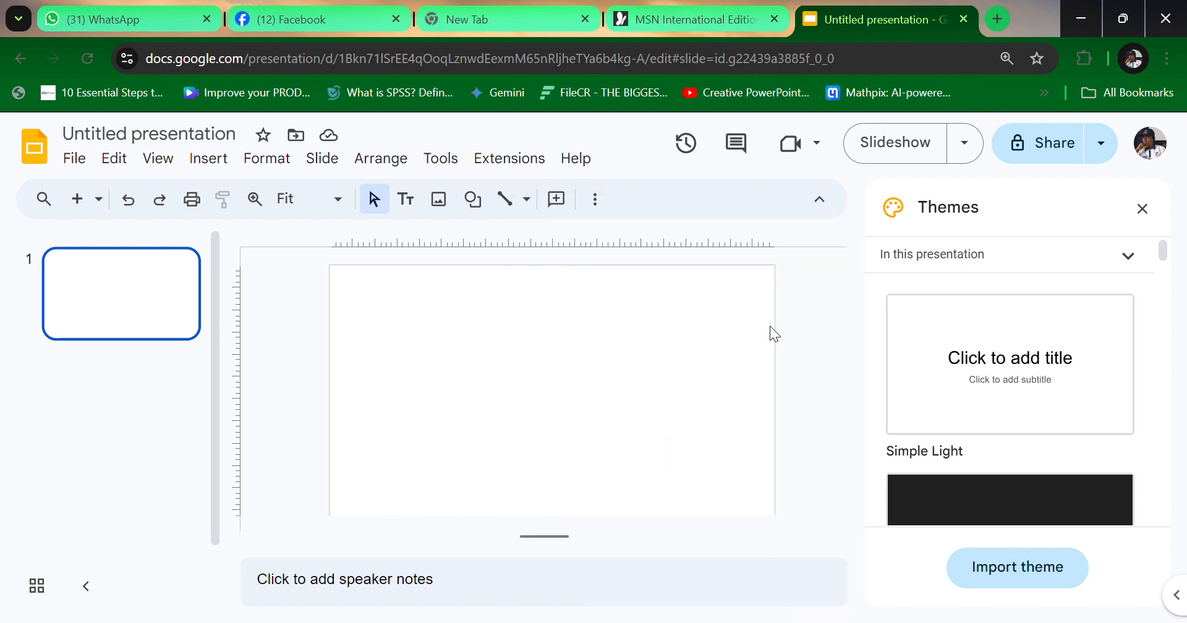
Apply the Marina theme to the presentation.
left_click_drag(1161, 256, 1153, 521)
scroll(1133, 491, "up", 3)
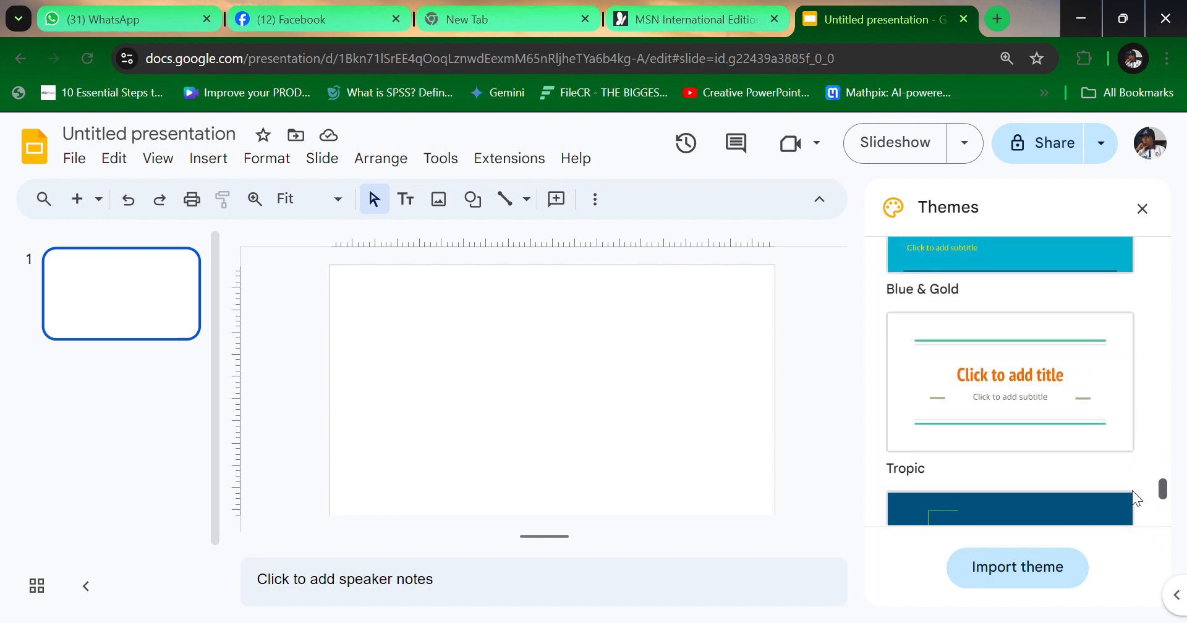
left_click(1002, 476)
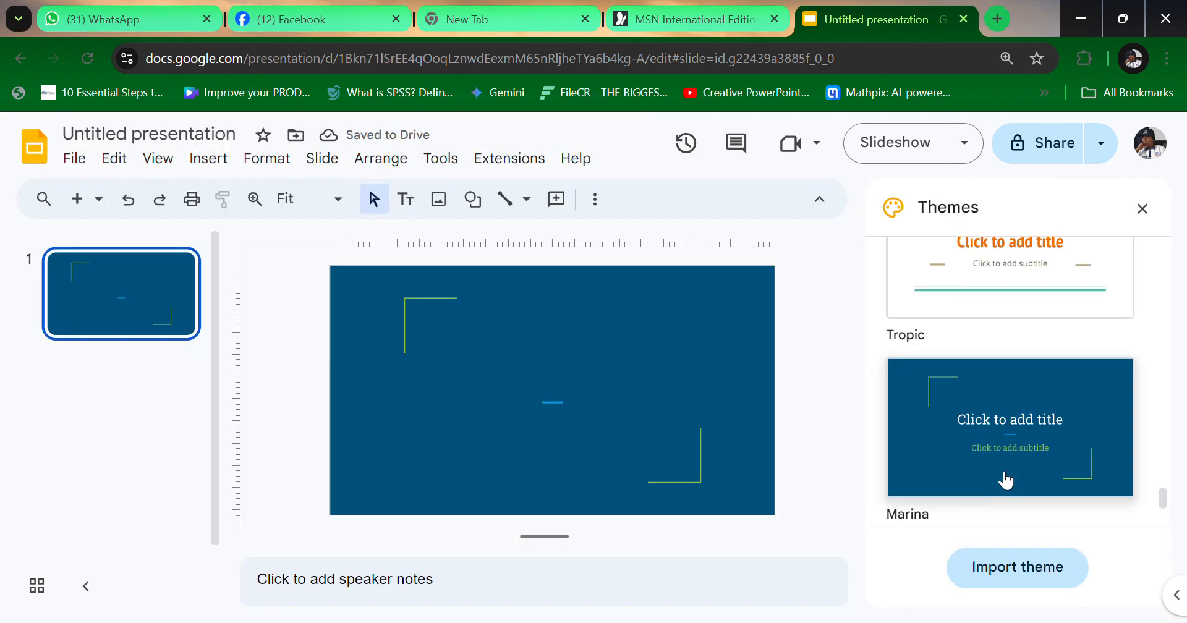
Add a new slide after slide 1.
right_click(154, 312)
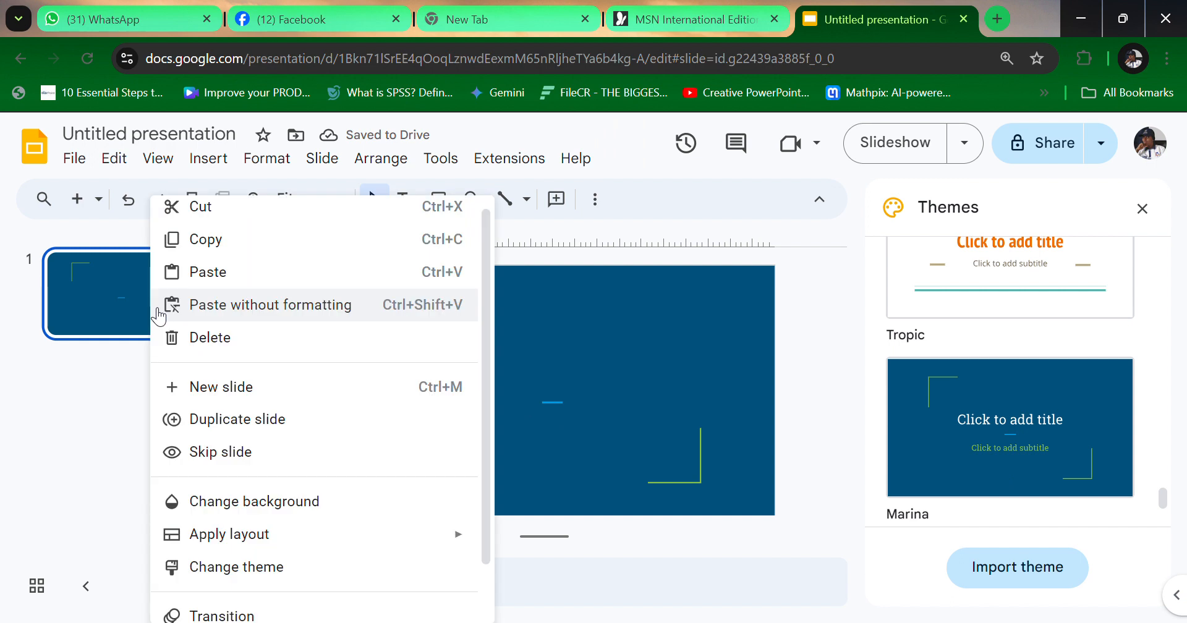
left_click(195, 388)
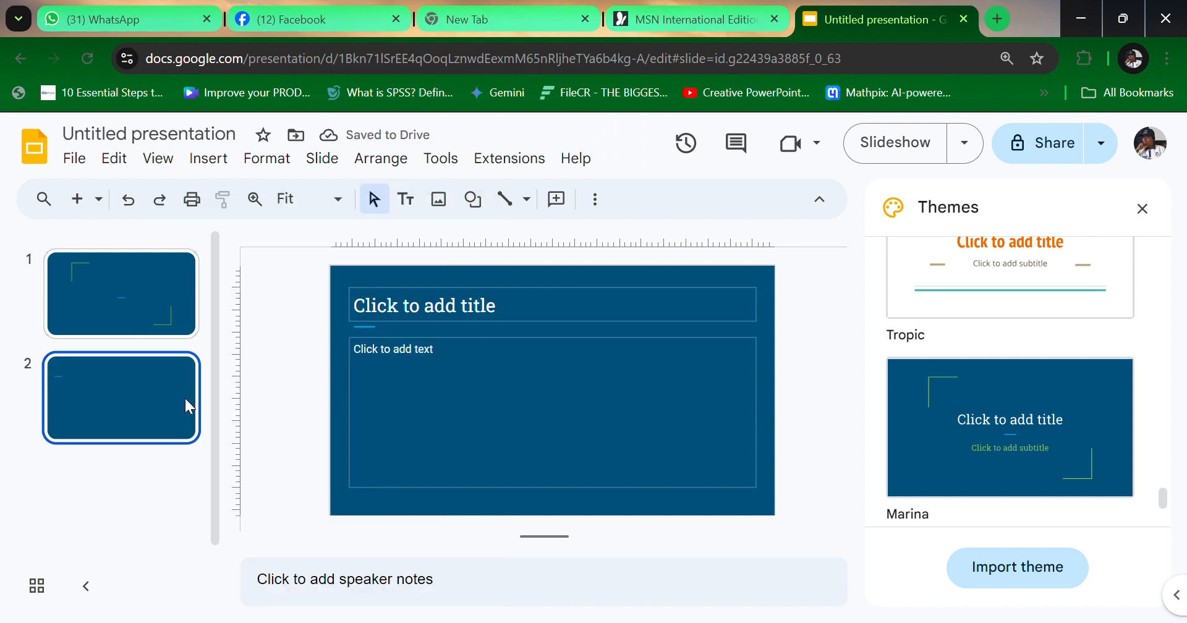
Set the background of slide 1 to a solid pale pink colour.
left_click(140, 298)
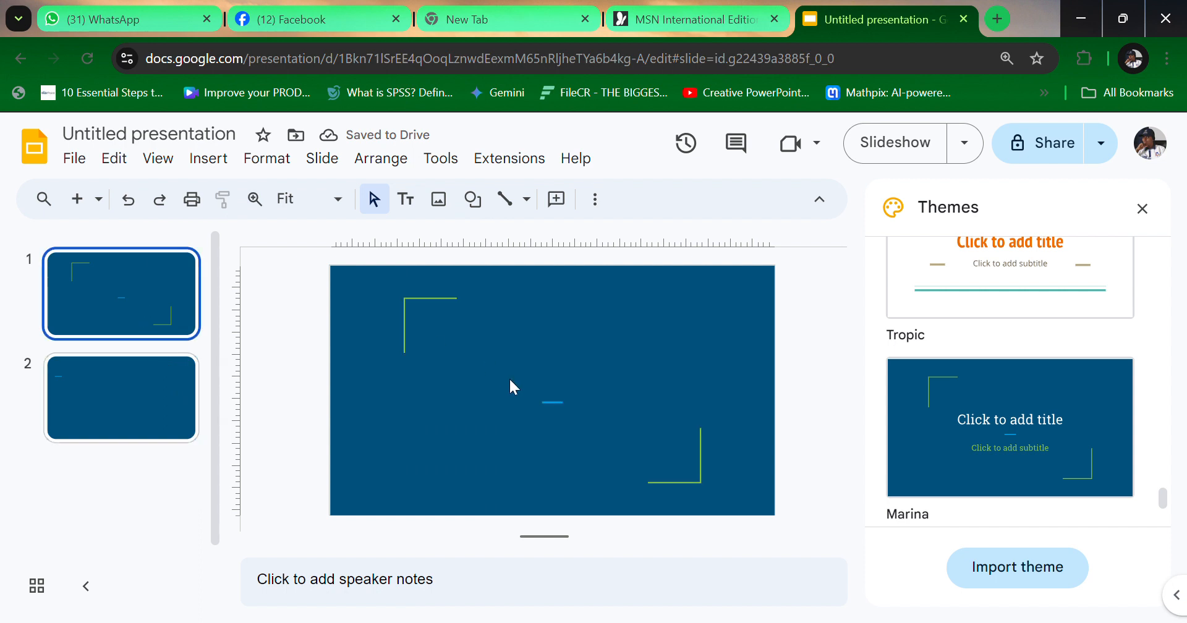
right_click(510, 380)
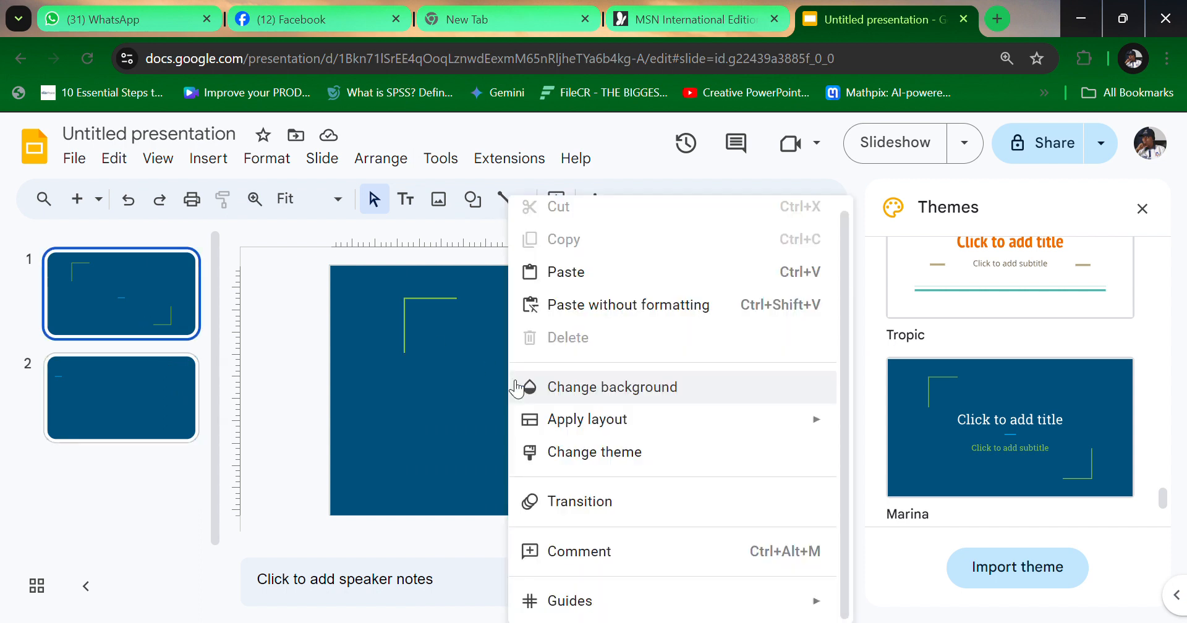
left_click(594, 402)
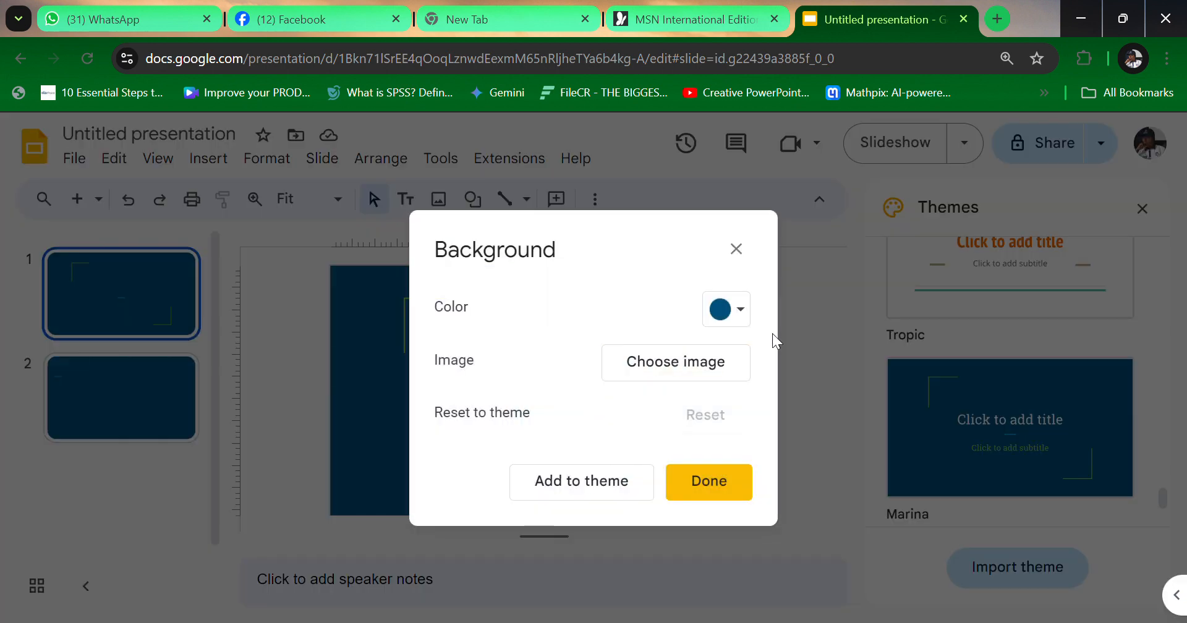
left_click(754, 317)
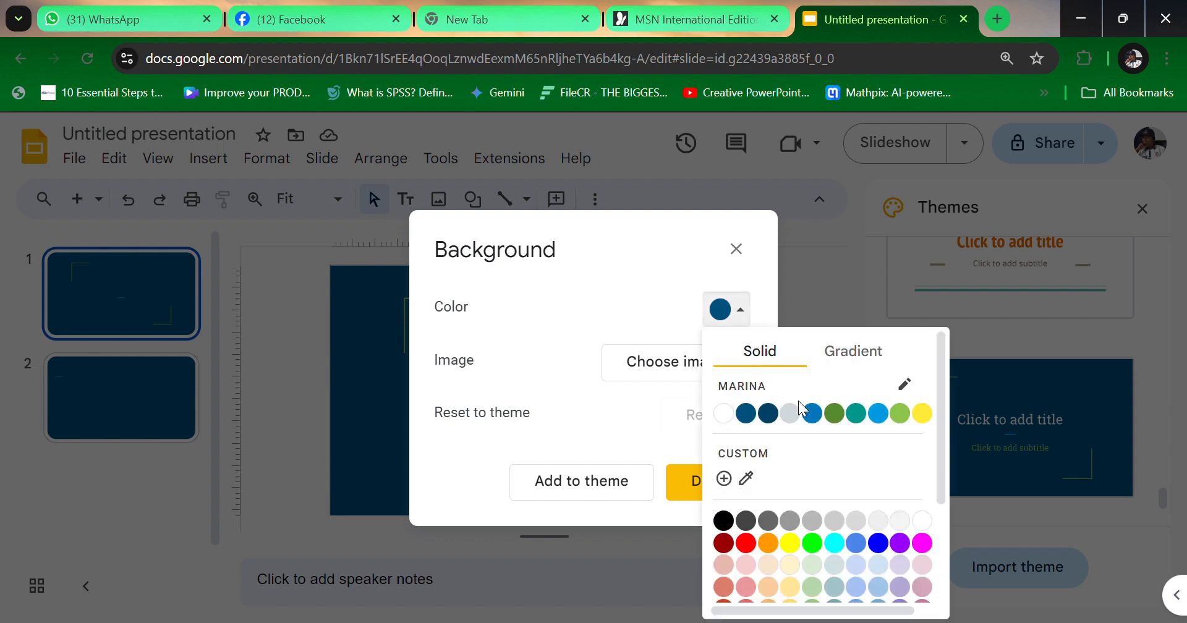
left_click(925, 566)
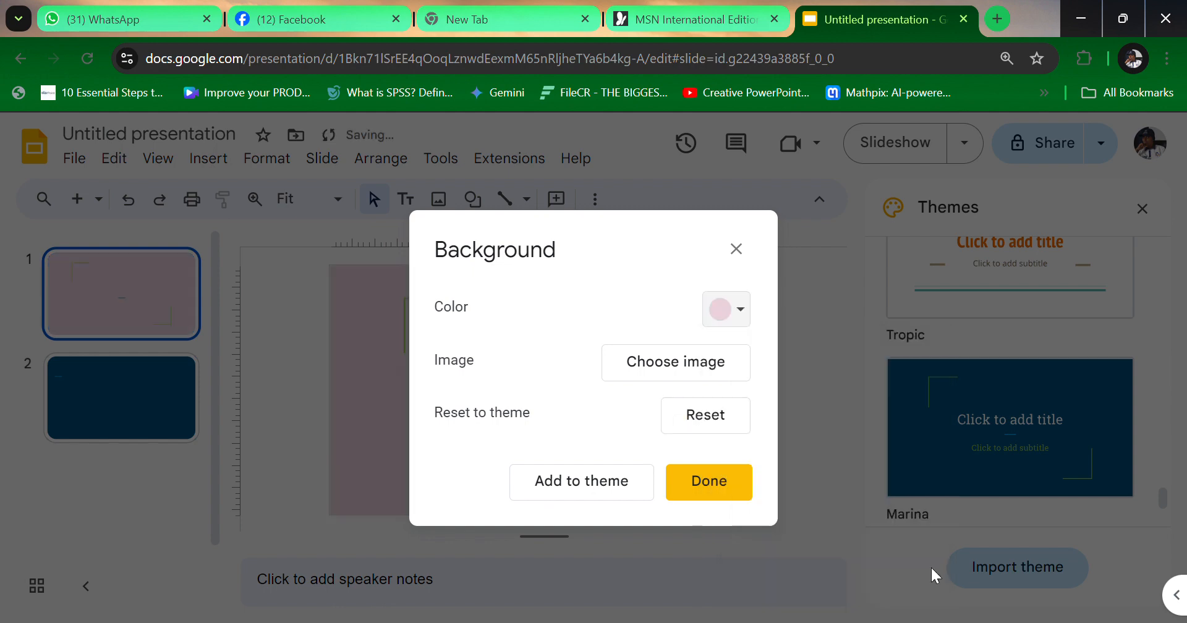
left_click(709, 480)
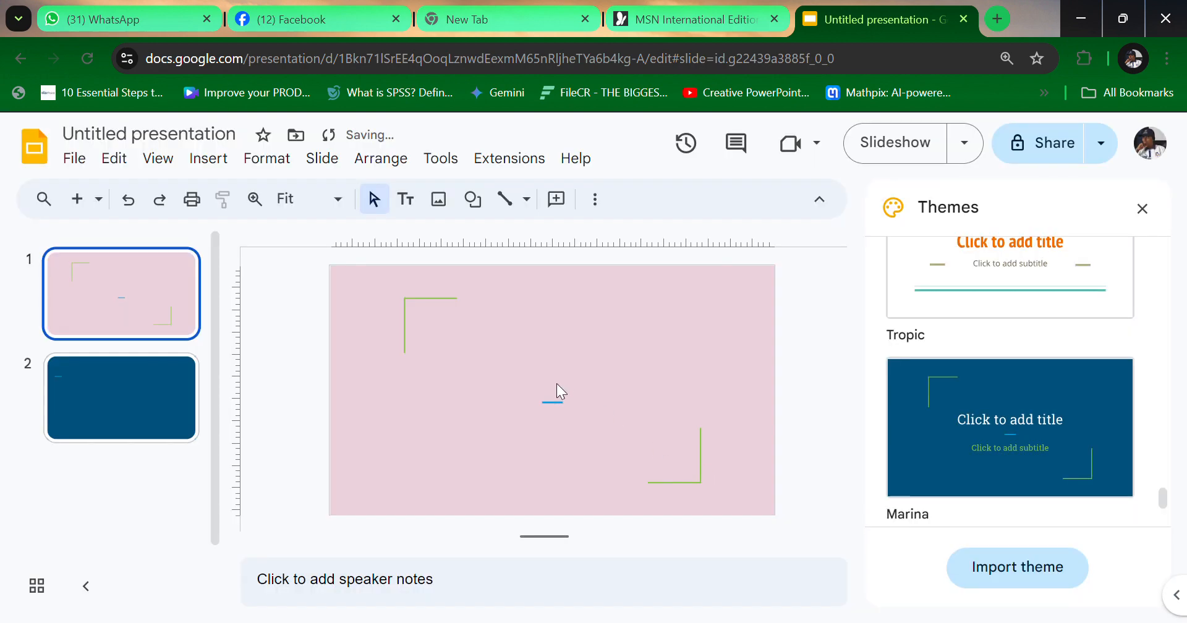
Delete slide 2 and add a fresh slide after slide 1.
left_click(180, 401)
right_click(180, 402)
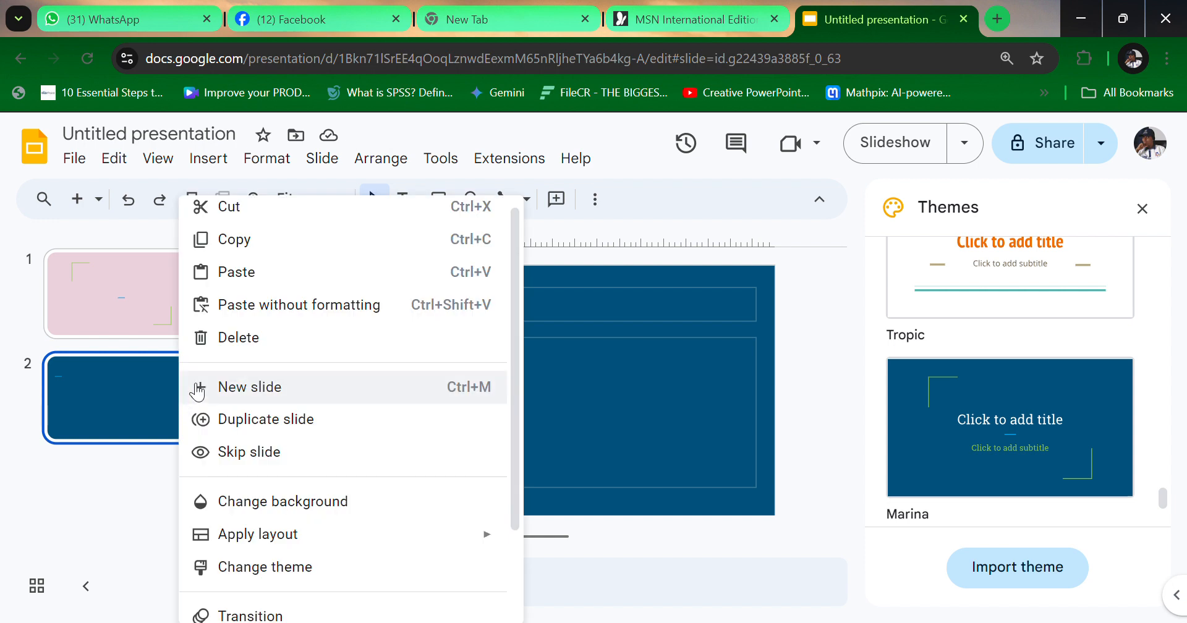
left_click(233, 340)
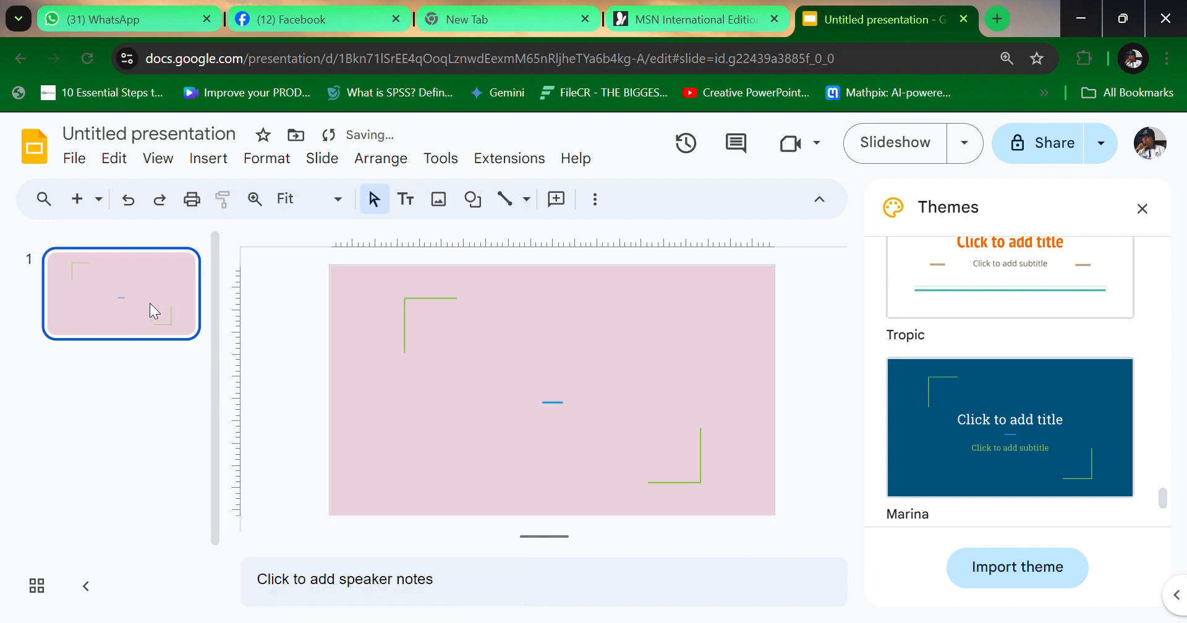
right_click(151, 306)
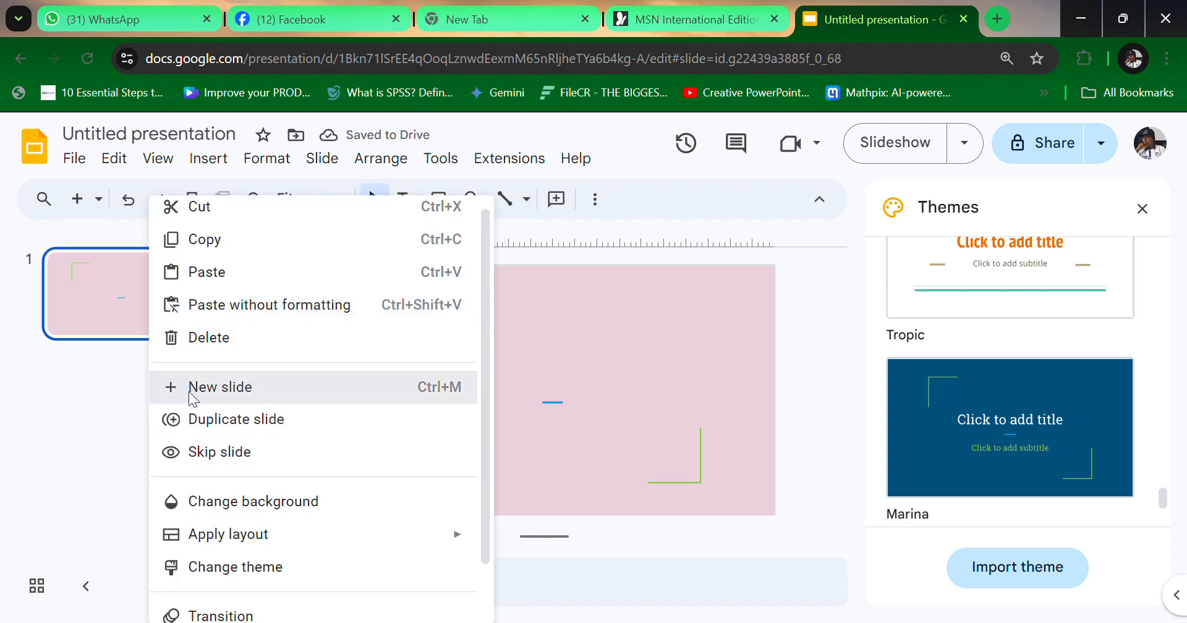
left_click(189, 390)
Set the background of slide 2 to the same solid pale pink as slide 1.
right_click(163, 388)
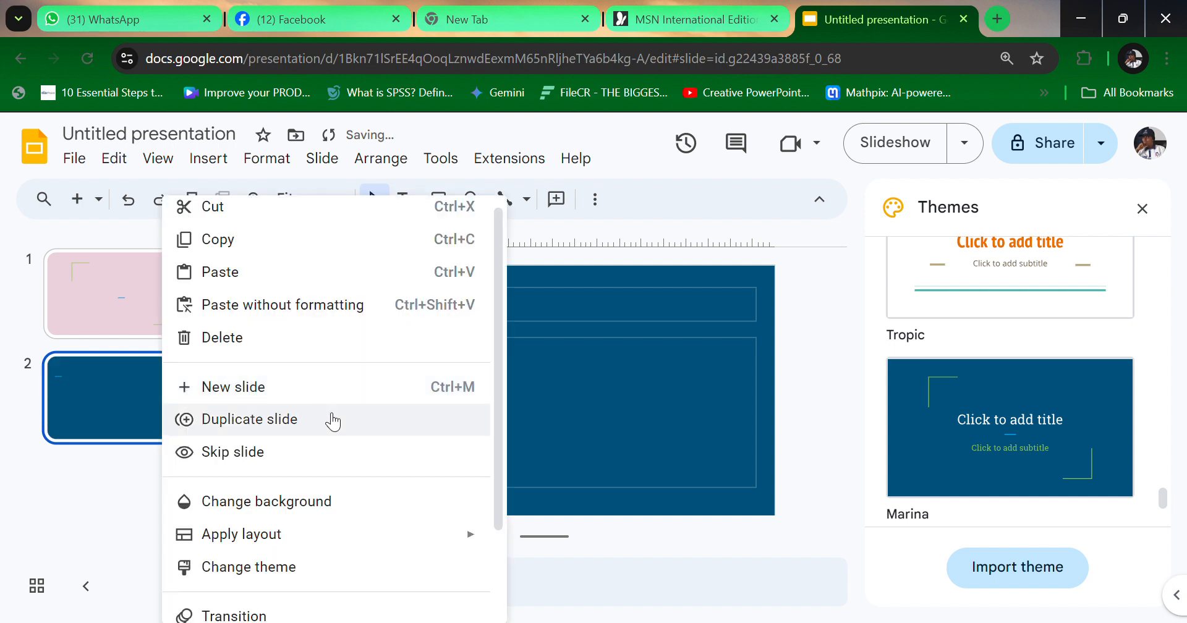
left_click(431, 504)
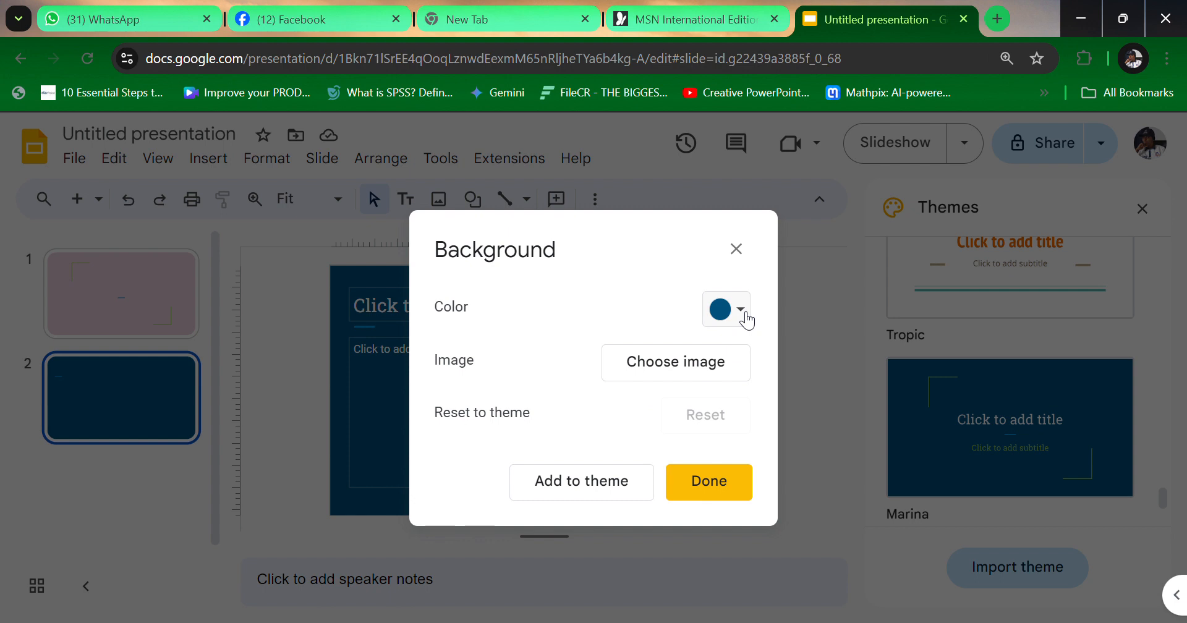
left_click(740, 310)
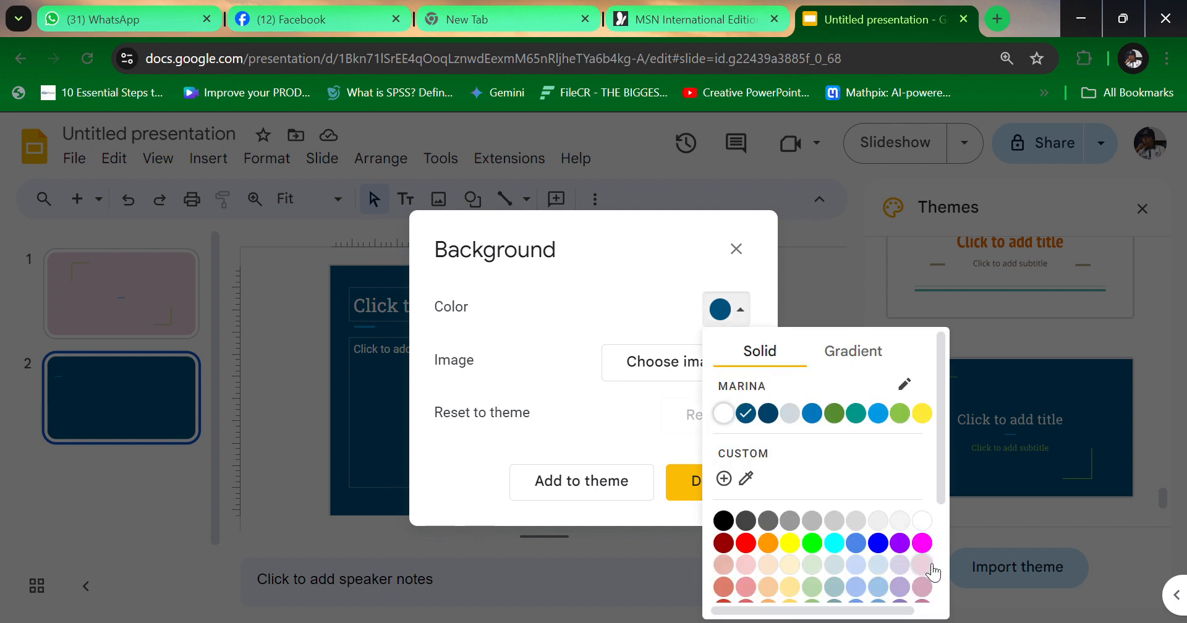
left_click(927, 565)
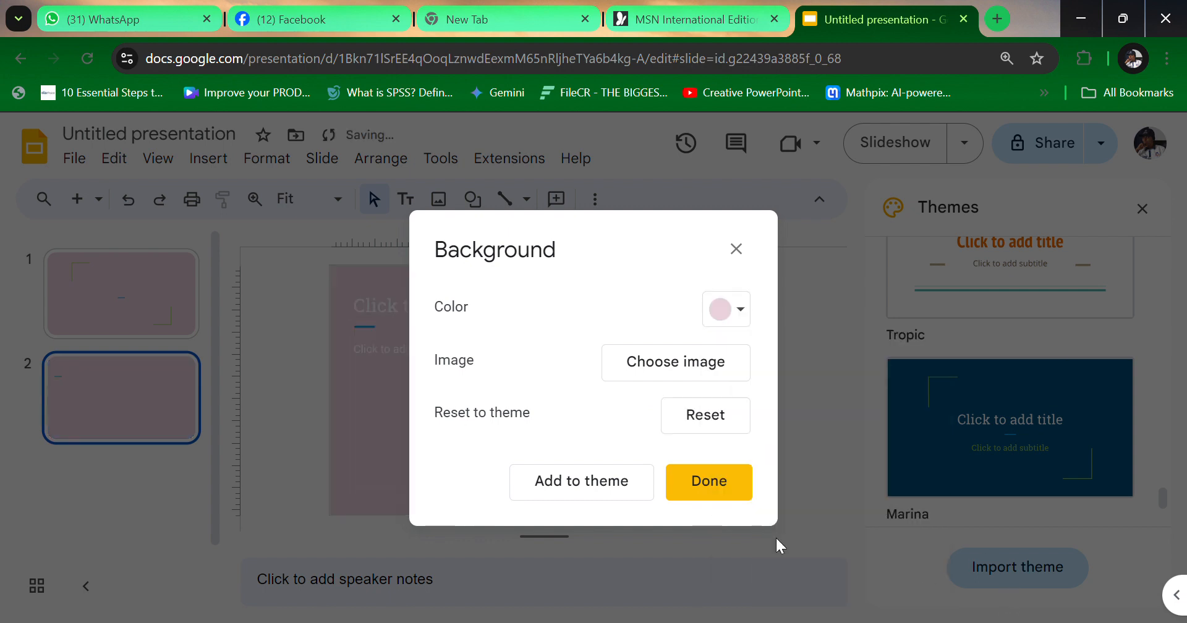
left_click(700, 487)
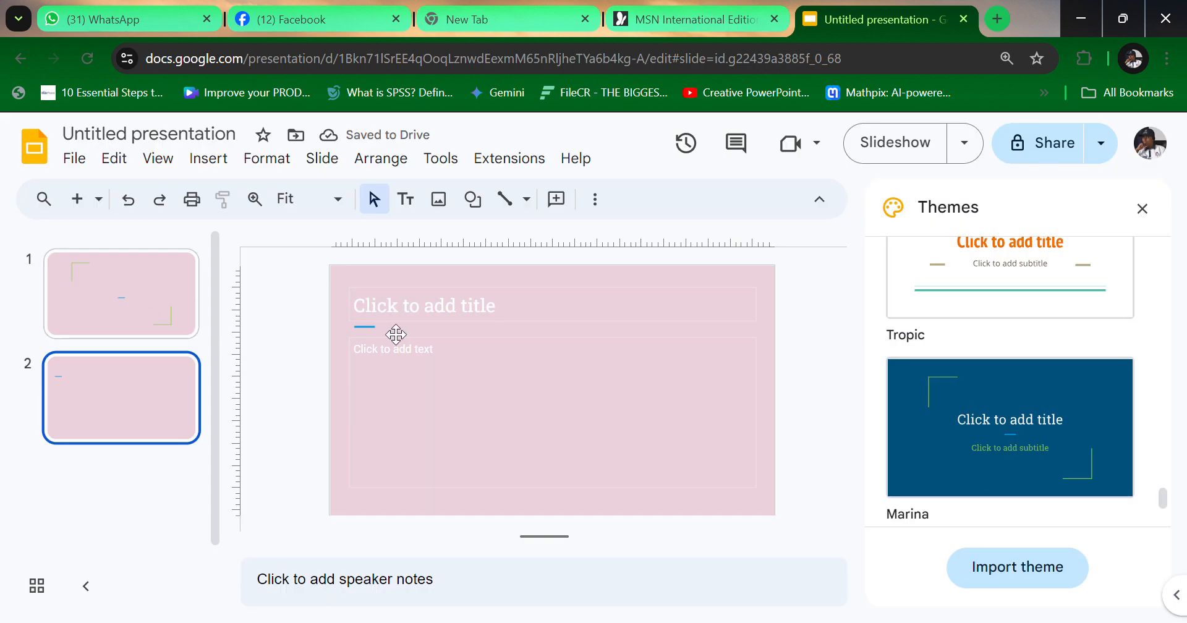
Enter the title "TIPS FOR MAKING A VERY GOOD PRESENTATION" on slide 2.
left_click(446, 316)
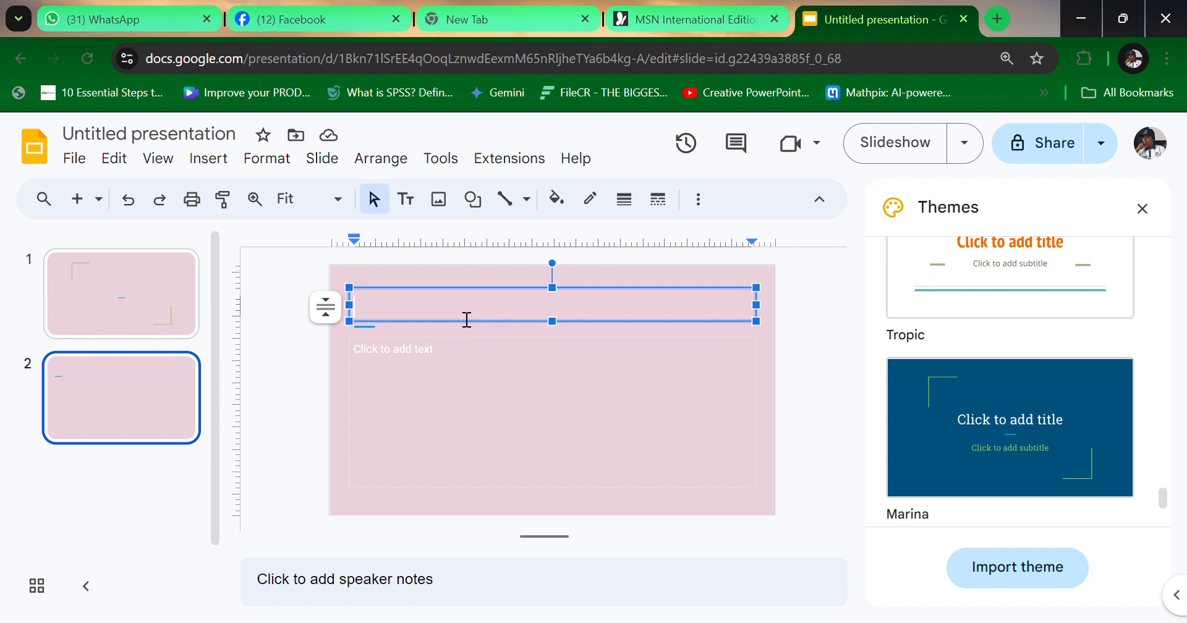
type("TIPS ")
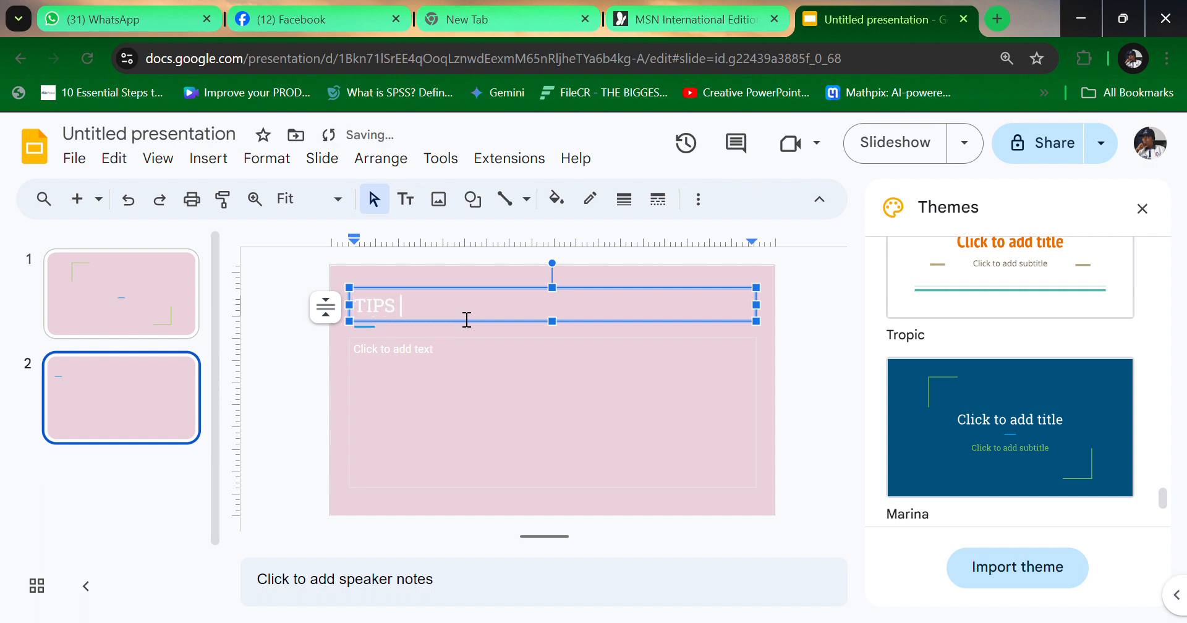
type("FOR MAKING A VERY GOOD ")
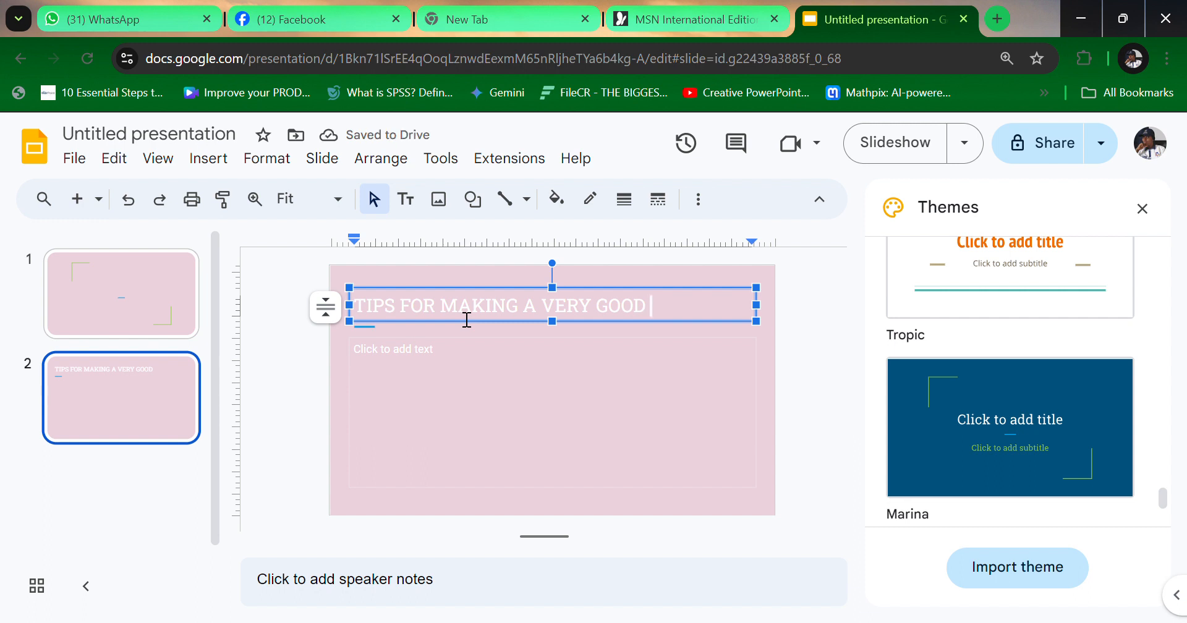
type("PRESEN")
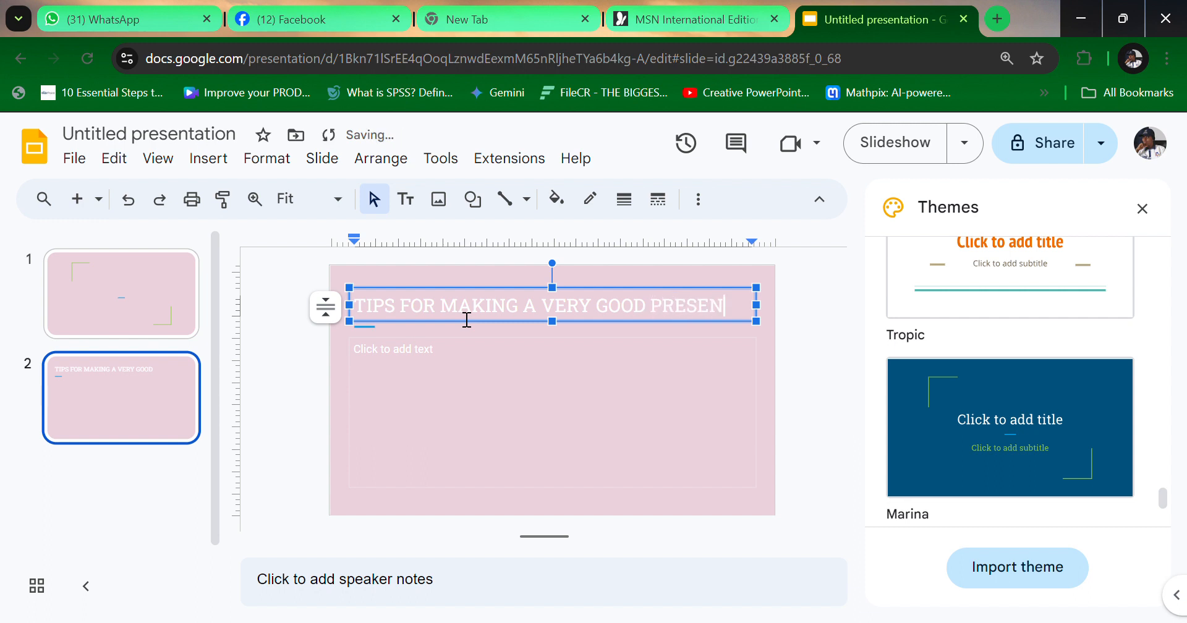
type("TATION")
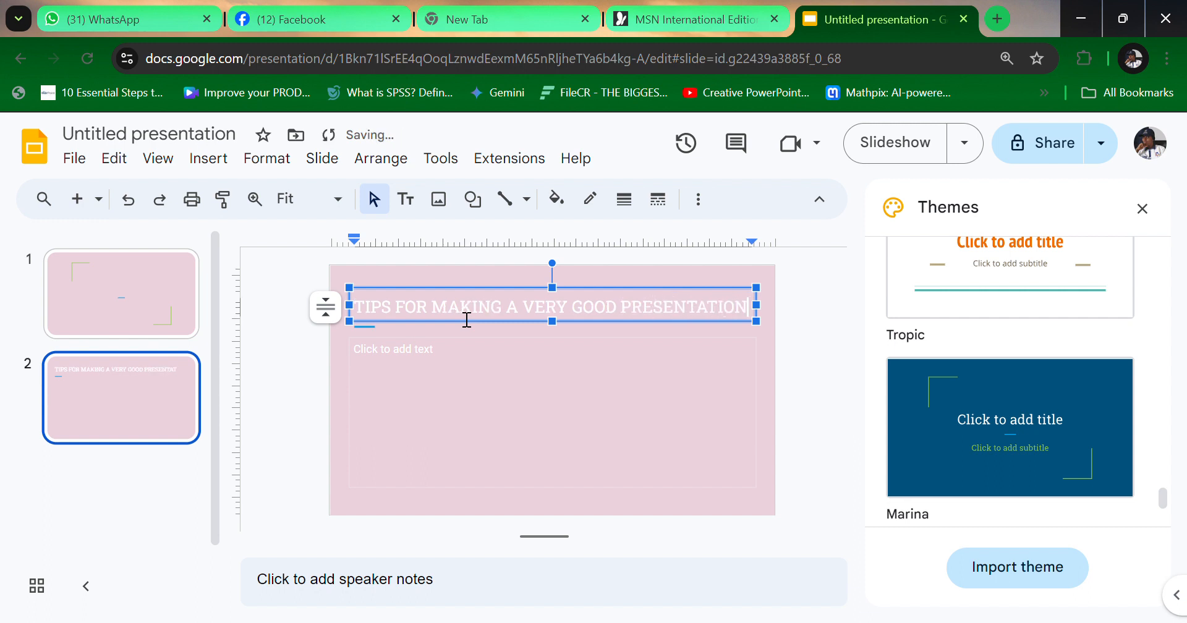
Change the text colour of slide 2's whole title to black.
key("ctrl+a")
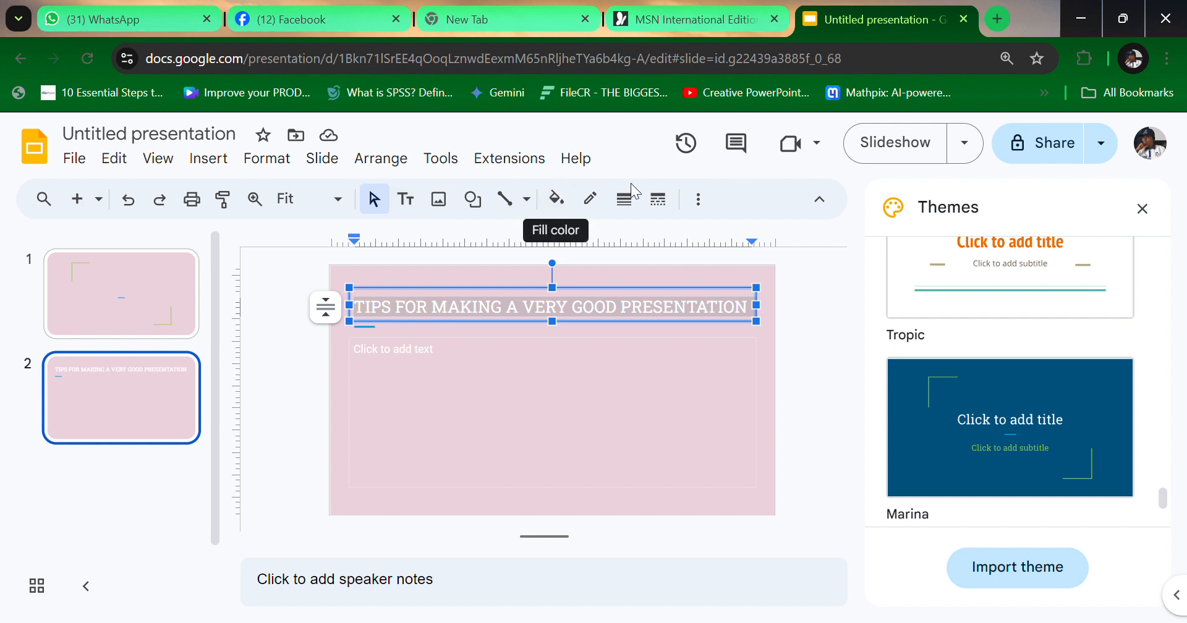
left_click(699, 200)
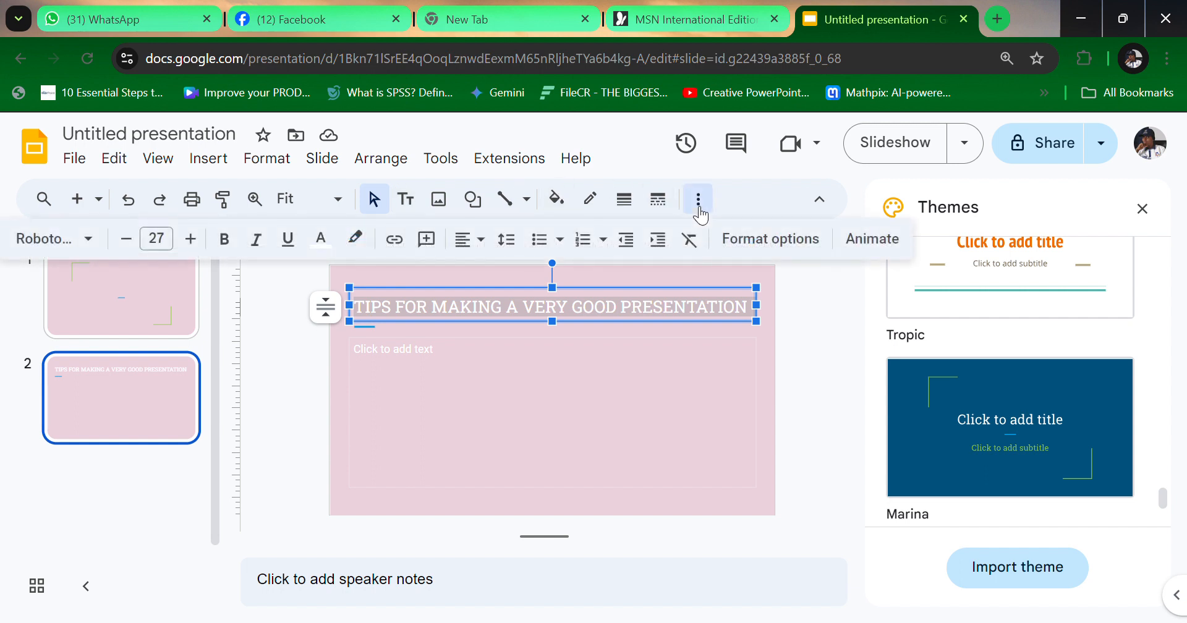
left_click(328, 247)
left_click(324, 409)
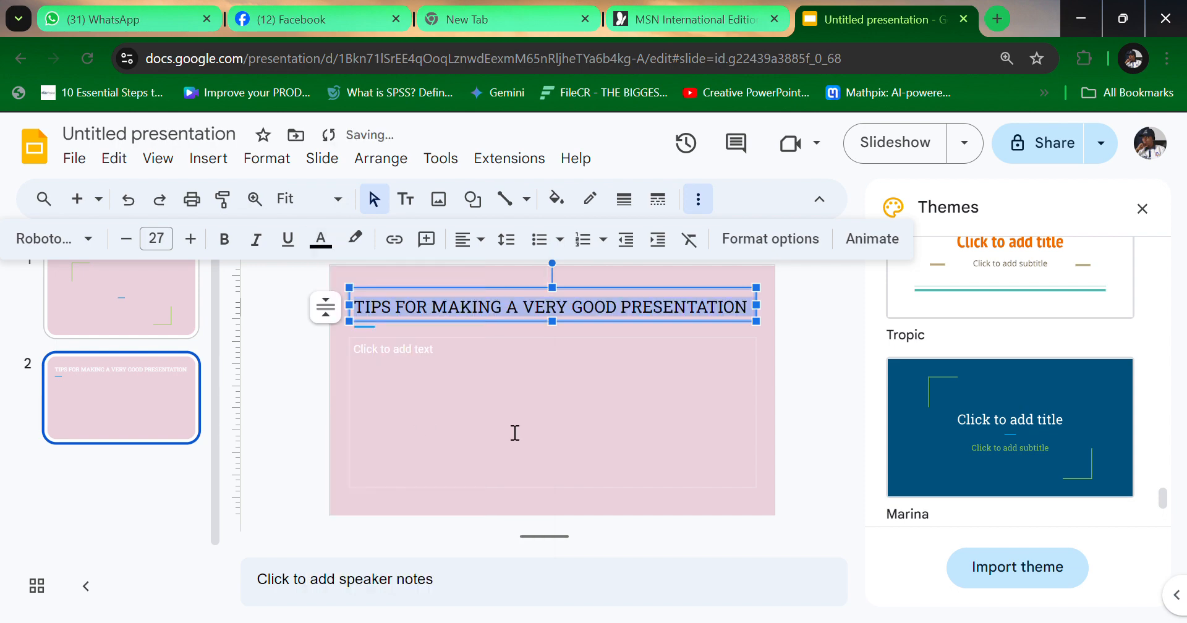
left_click(547, 442)
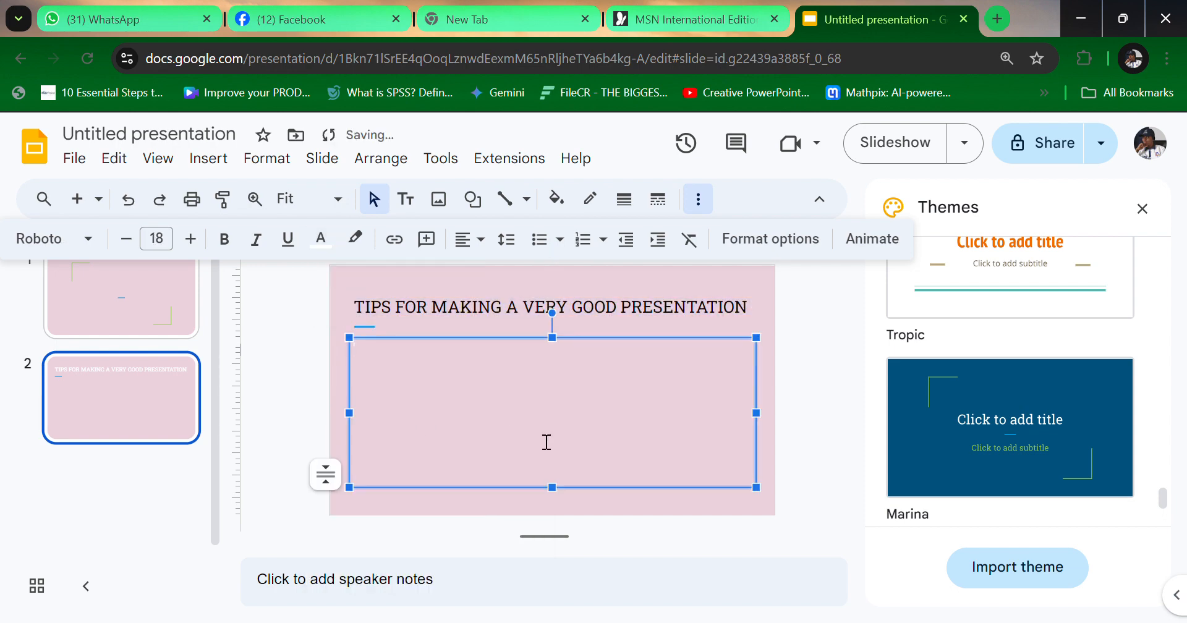
Make slide 2's whole title bold and centre-align it.
left_click(480, 314)
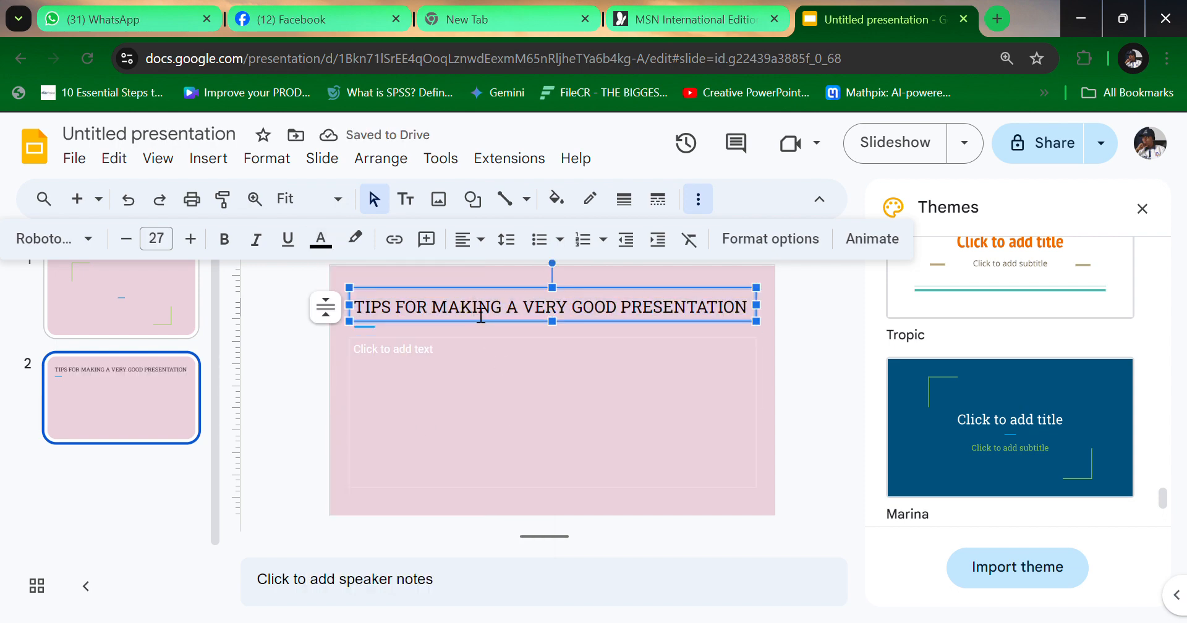
key("ctrl+a")
key("ctrl+b")
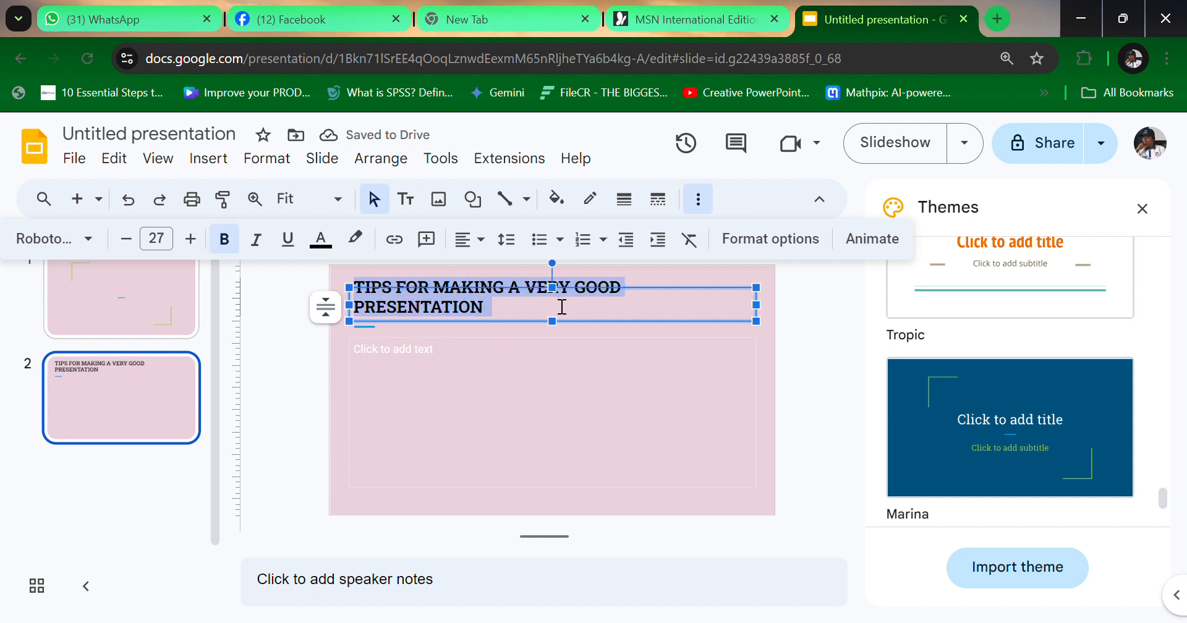
key("ctrl+shift+e")
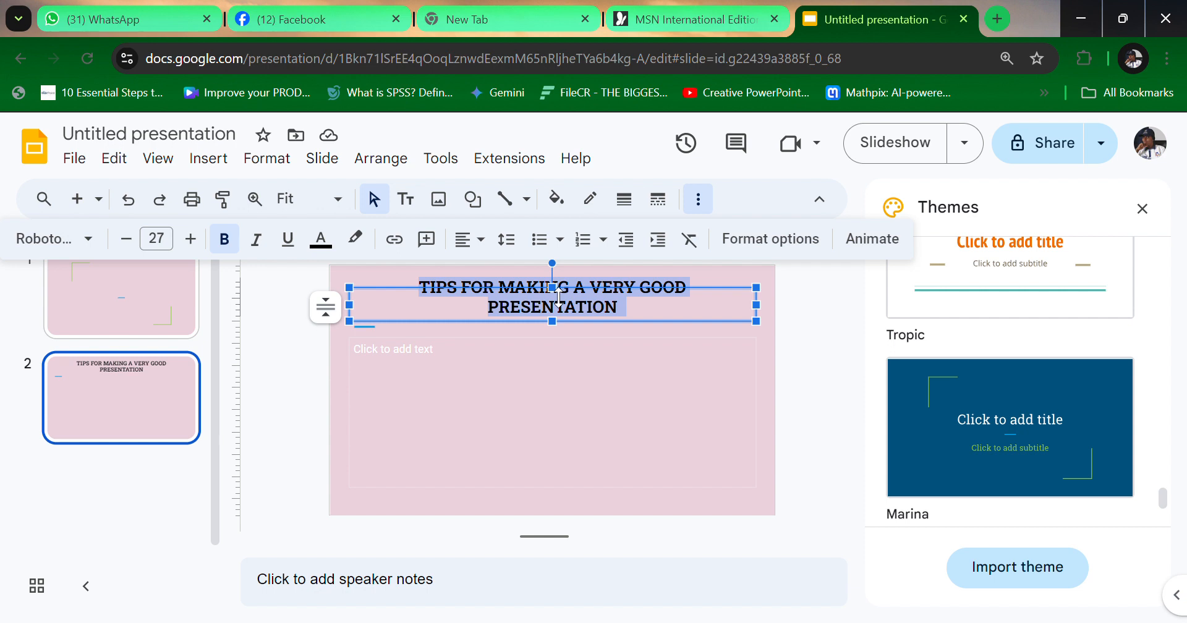
Extend the title box on slide 2 upward to enclose both text lines and shift it slightly down.
left_click_drag(559, 297, 559, 284)
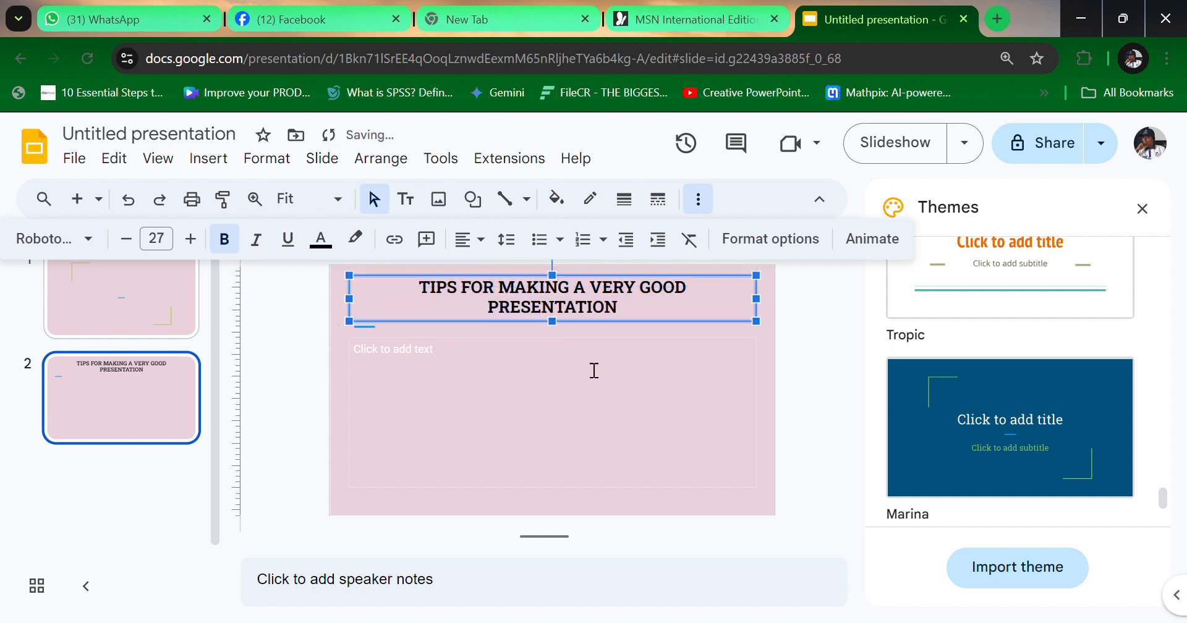
left_click_drag(643, 334, 642, 340)
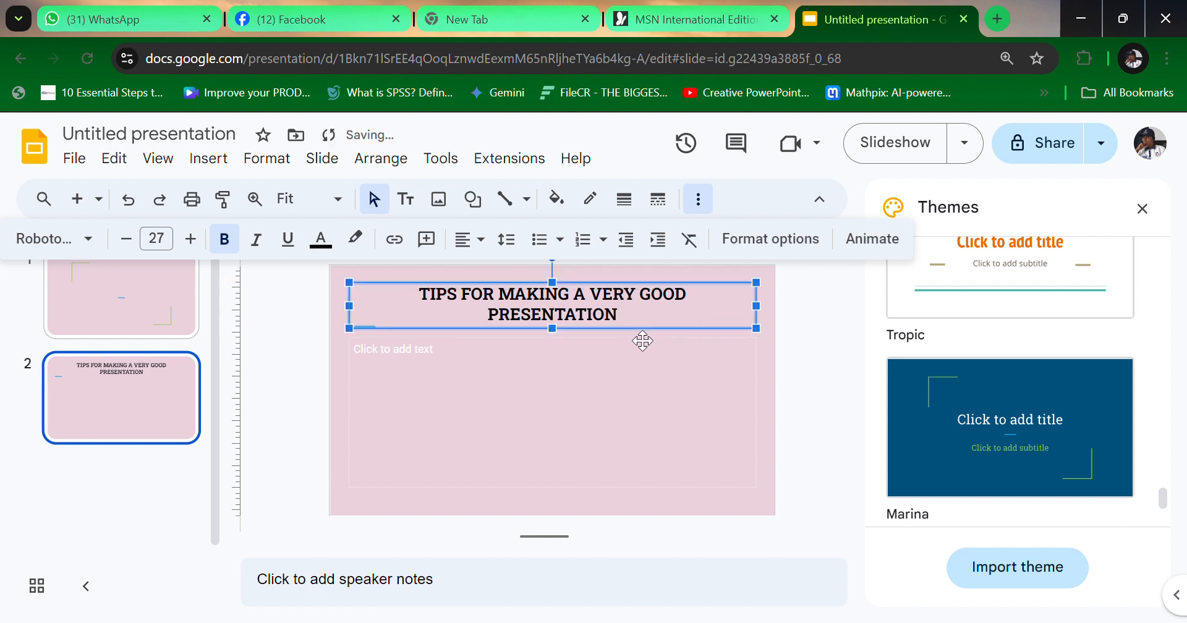
left_click(615, 416)
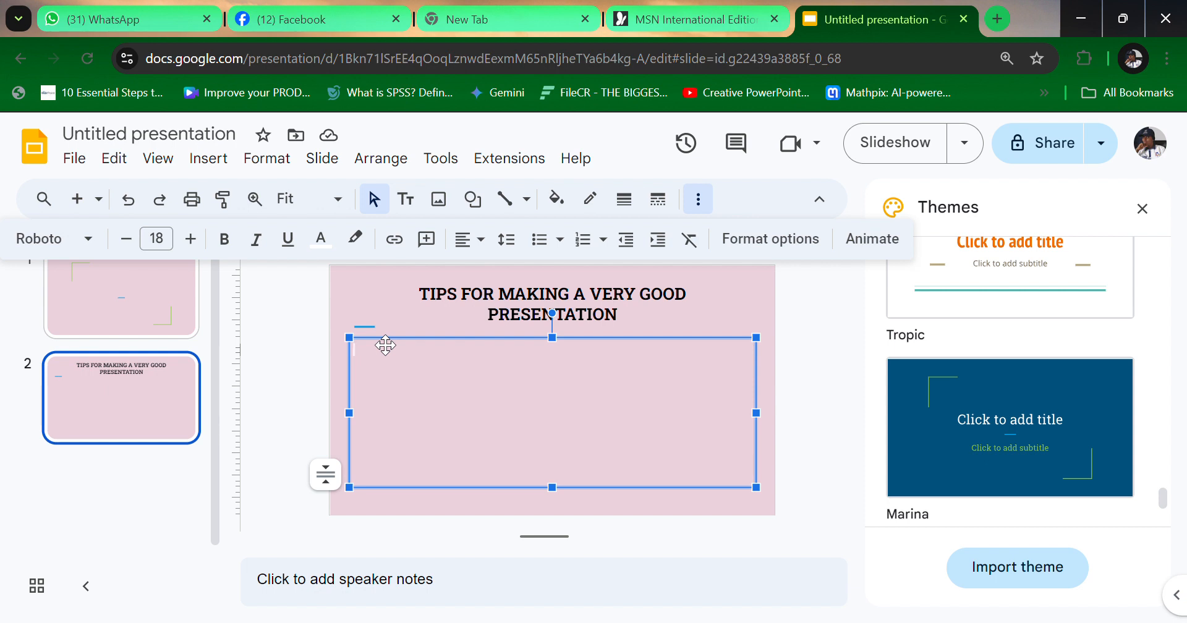
left_click(377, 327)
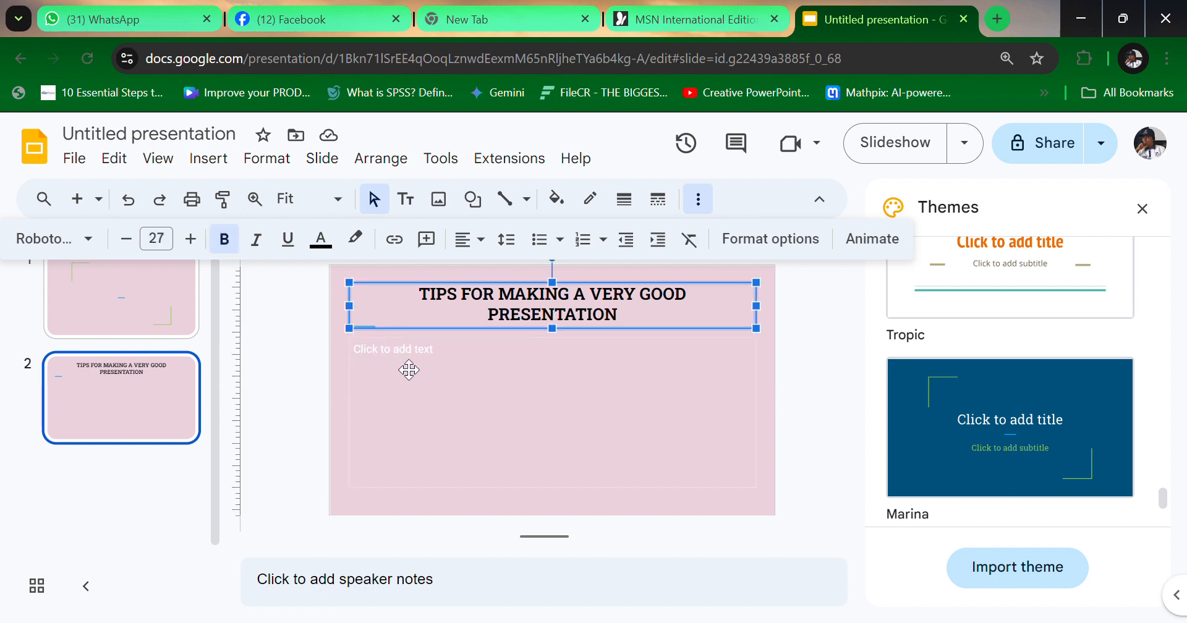
Start a numbered list in the 1., a., i. style in slide 2's body and enter "PREPARATION" as its first item.
left_click(403, 355)
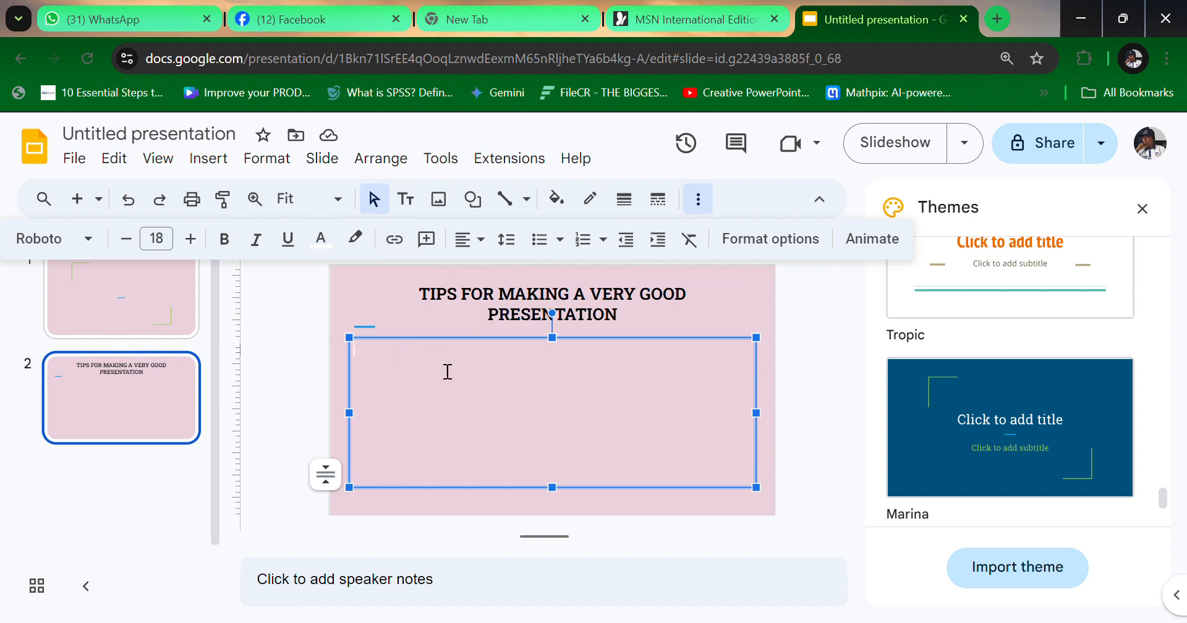
left_click(560, 239)
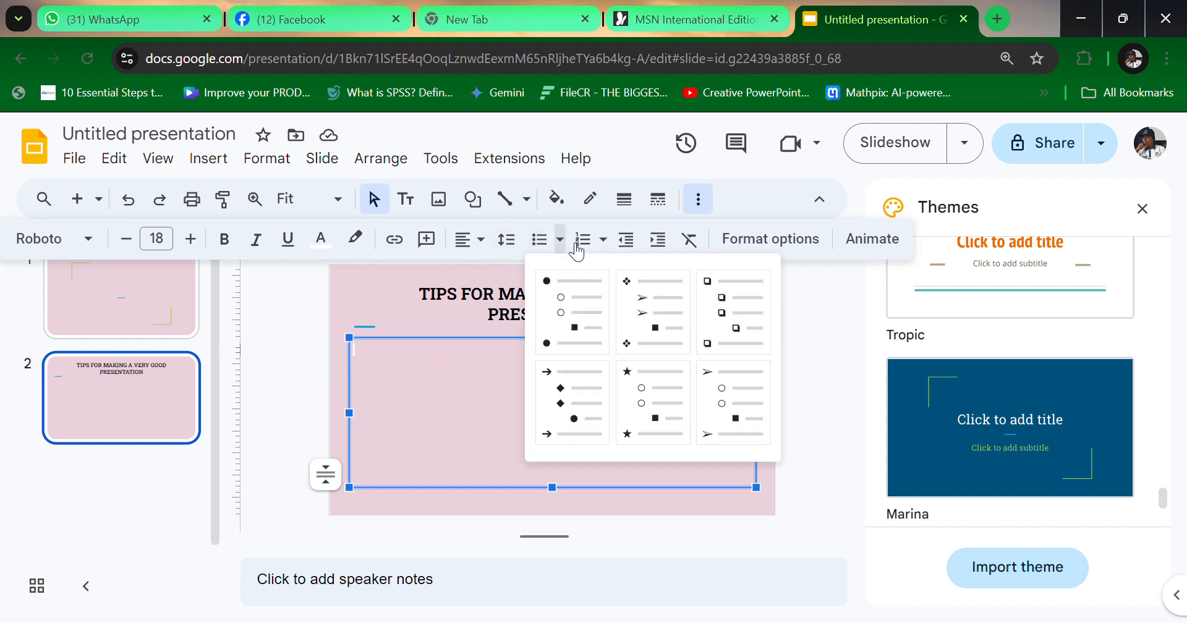
left_click(609, 243)
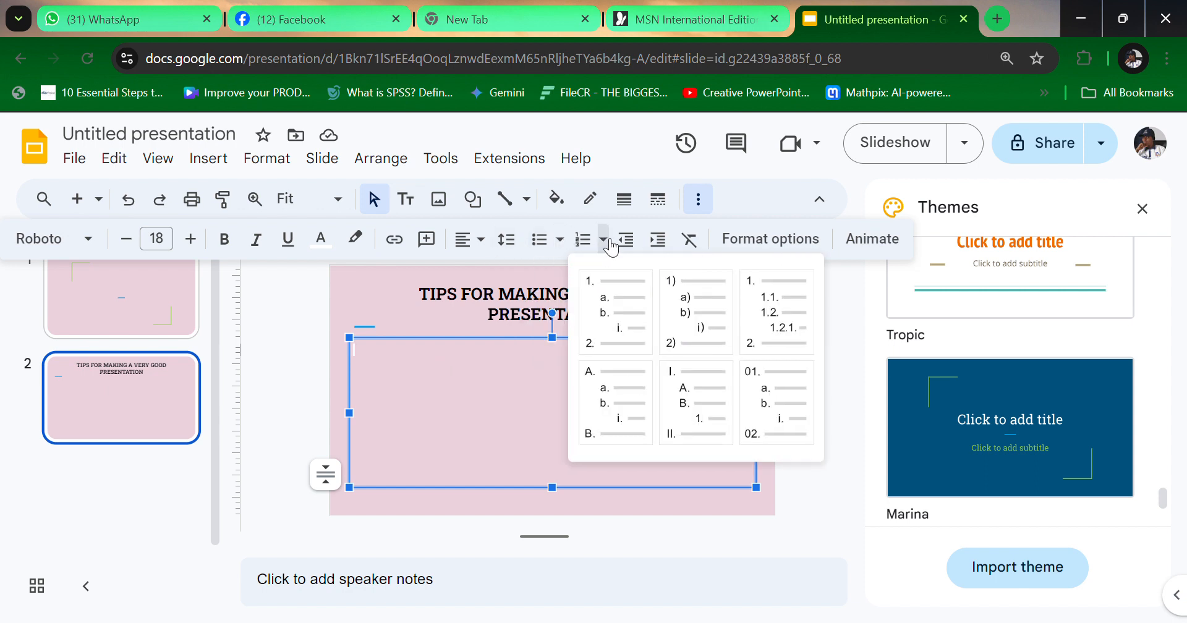
left_click(597, 279)
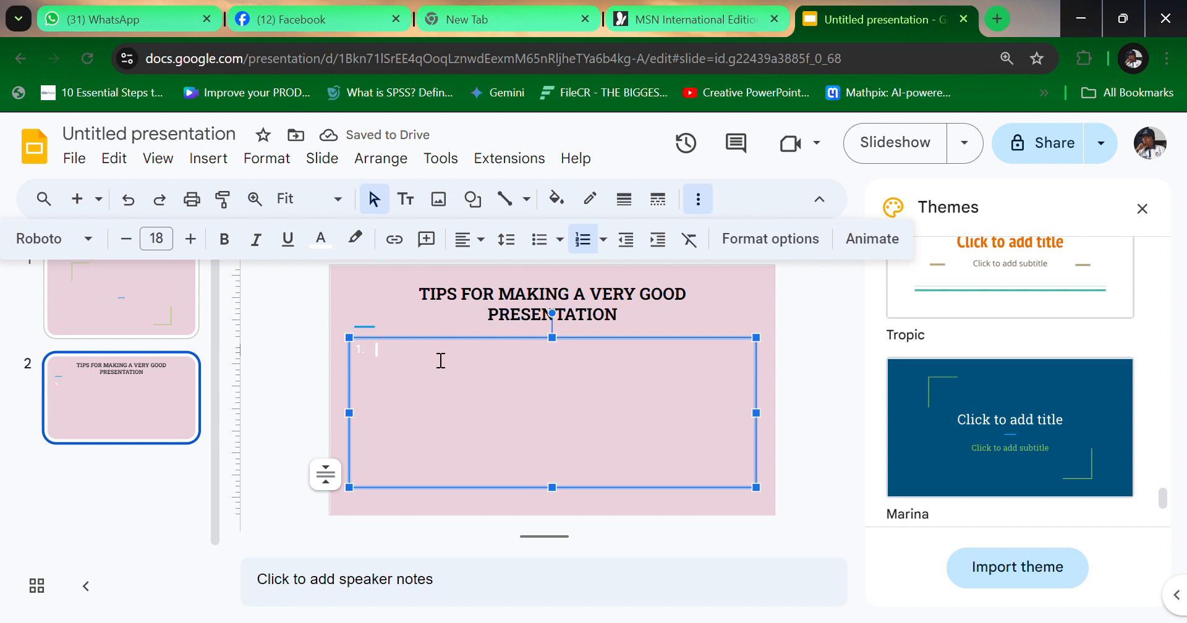
type("PREPARATION")
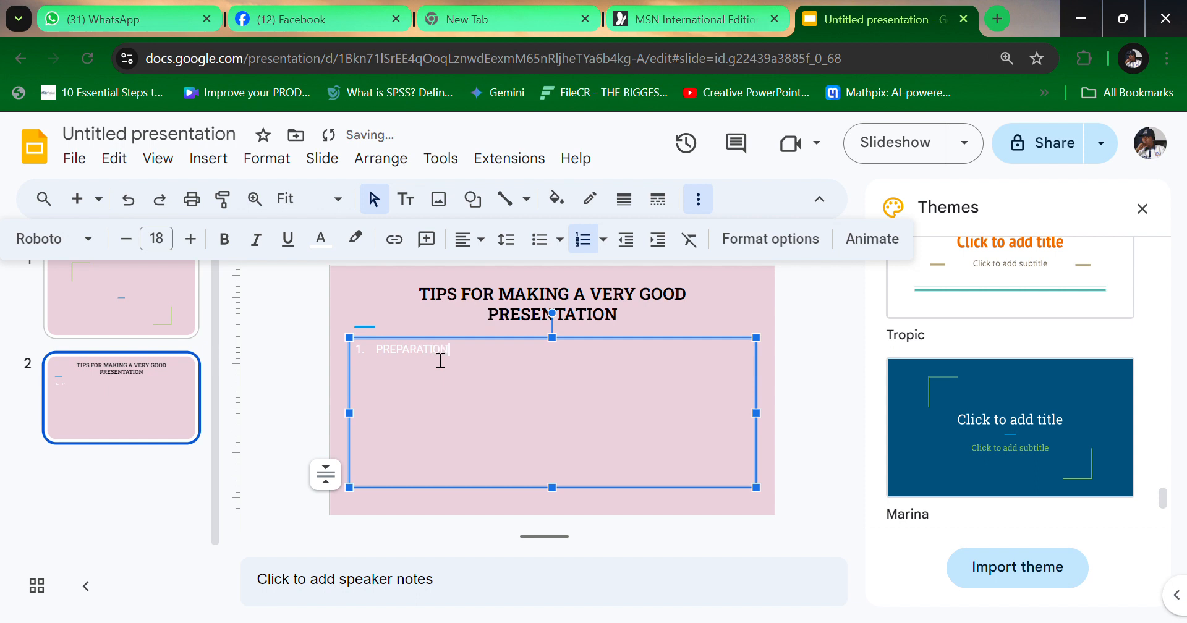
Enlarge the list item "PREPARATION" on slide 2 to 26 pt and make it bold.
key("ctrl+a")
key("ctrl+shift+period")
key("ctrl+shift+period")
key("ctrl+shift+period")
key("ctrl+shift+period")
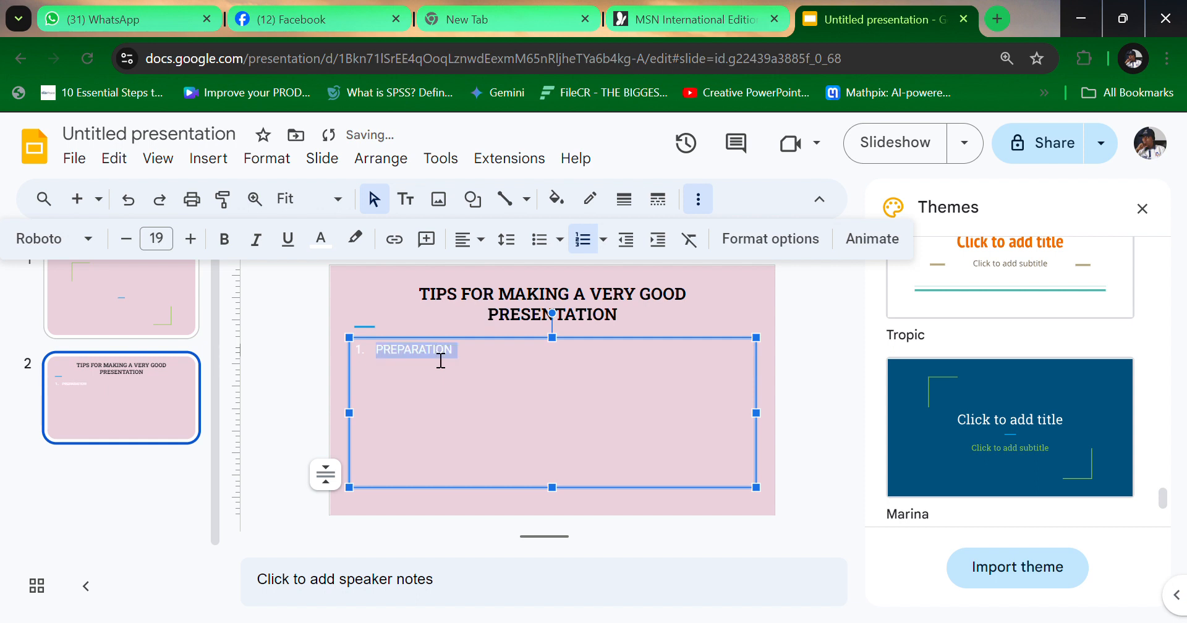
key("ctrl+shift+period")
key("ctrl+shift+period")
key("ctrl+shift+period")
key("ctrl+shift+period")
key("ctrl+b")
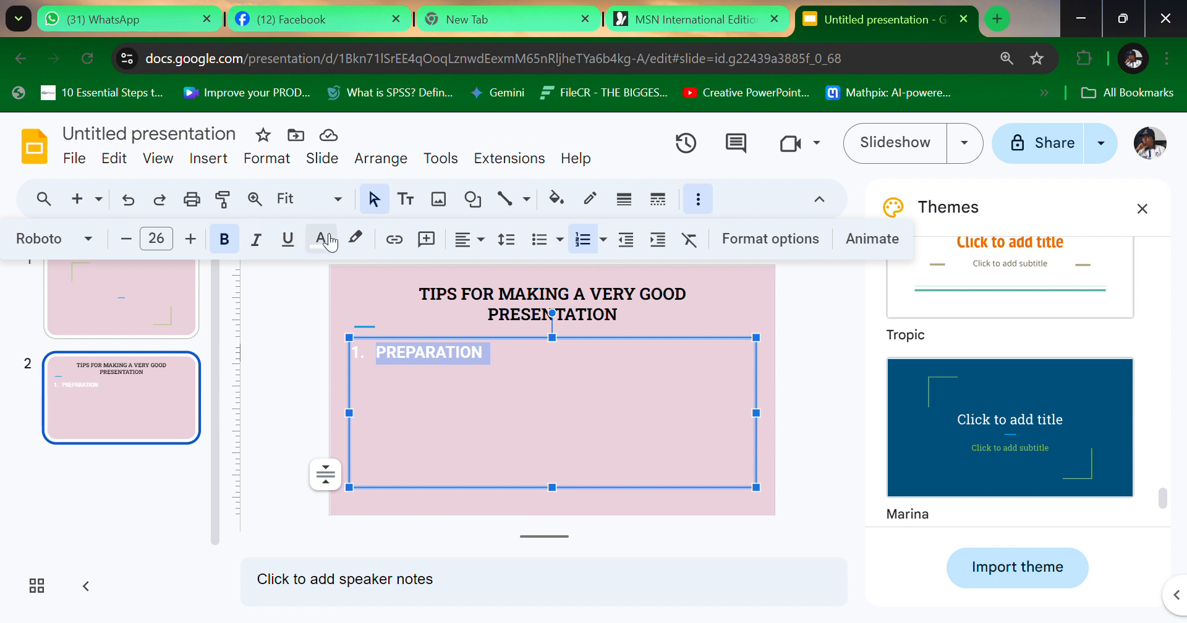
Change the text colour of the "PREPARATION" list item to black.
left_click(330, 242)
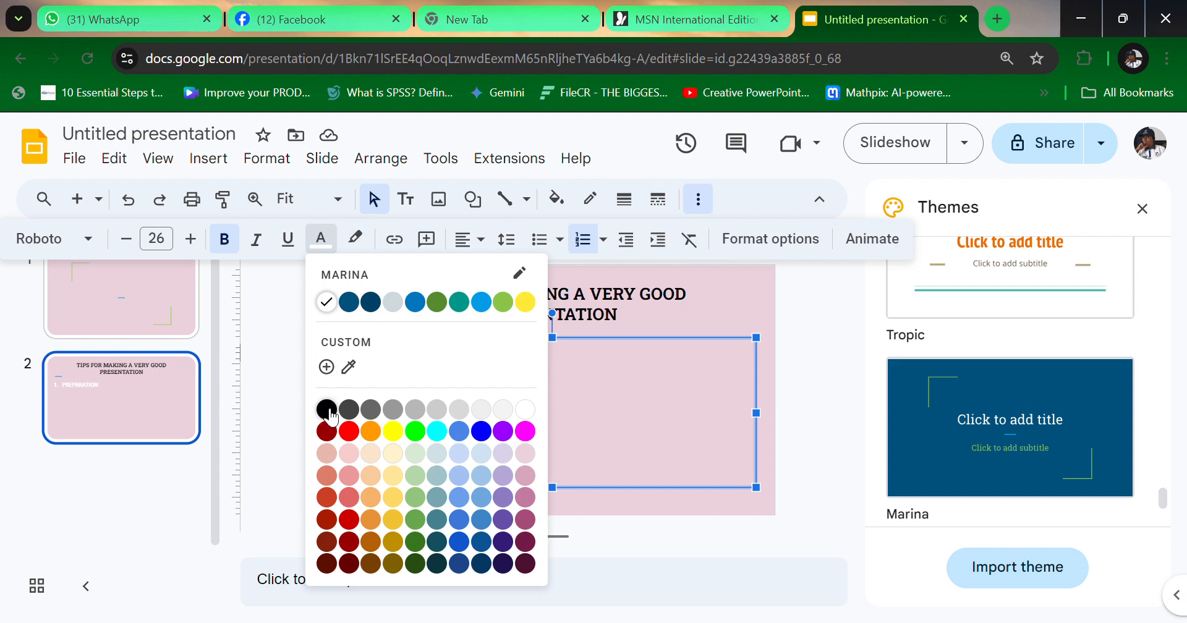
left_click(327, 410)
left_click(559, 434)
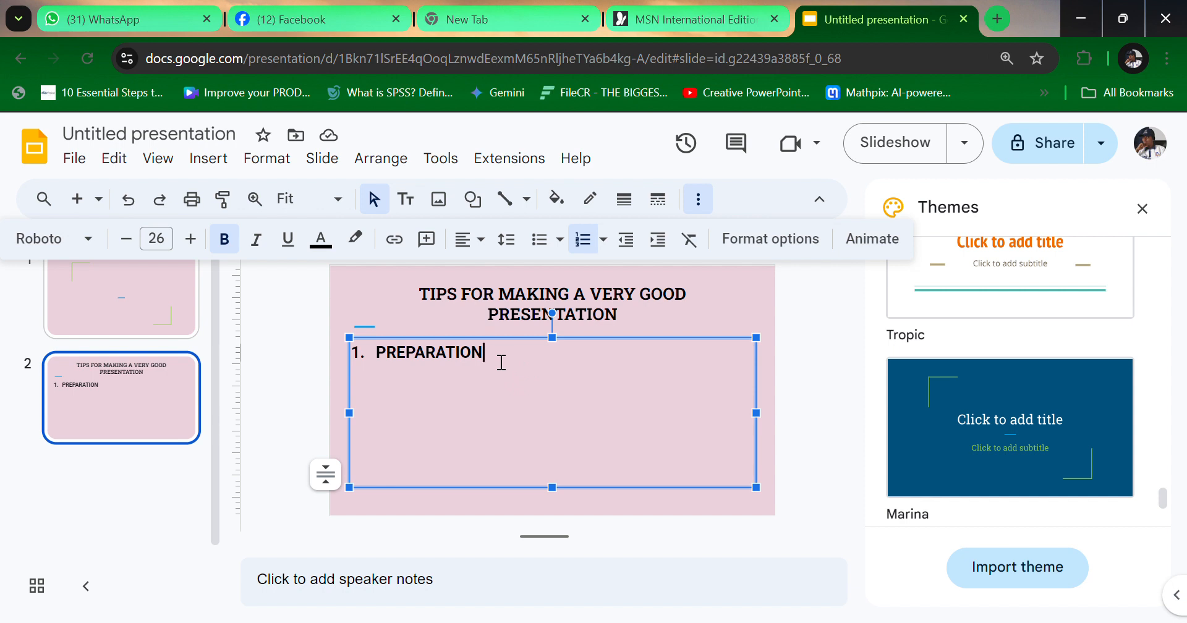
Extend the first list item to read "PREPARATION: You are to understand the topic you want to present".
type(": Yu")
key("BackSpace")
type("ou are to understand")
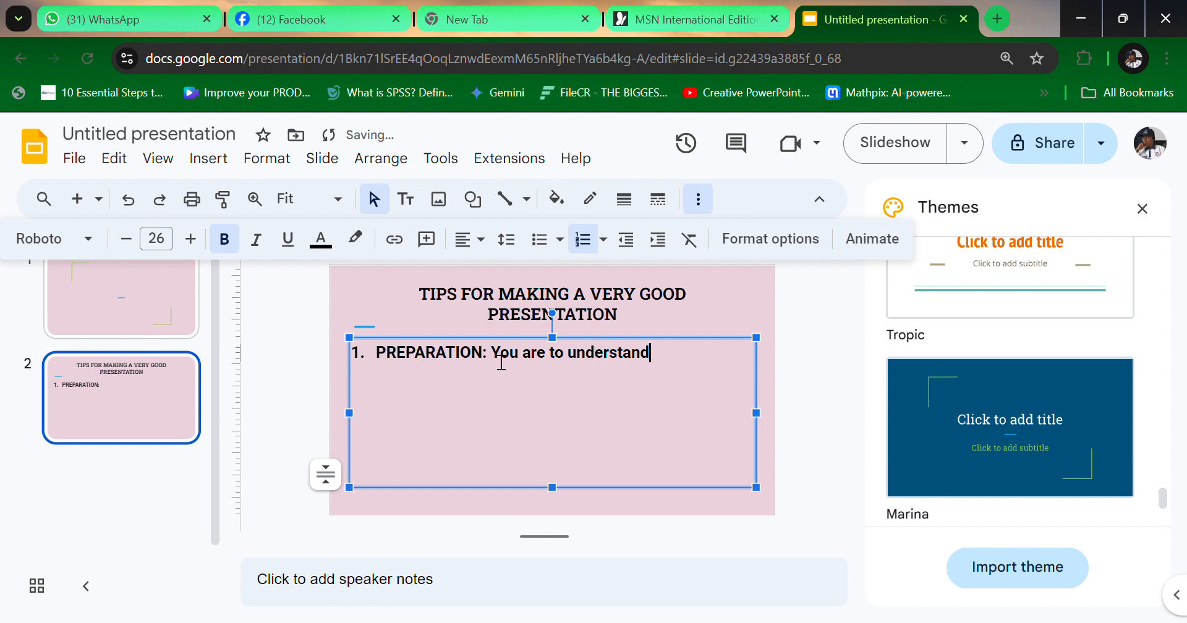
type("the topic yp")
key("BackSpace")
type("ou a")
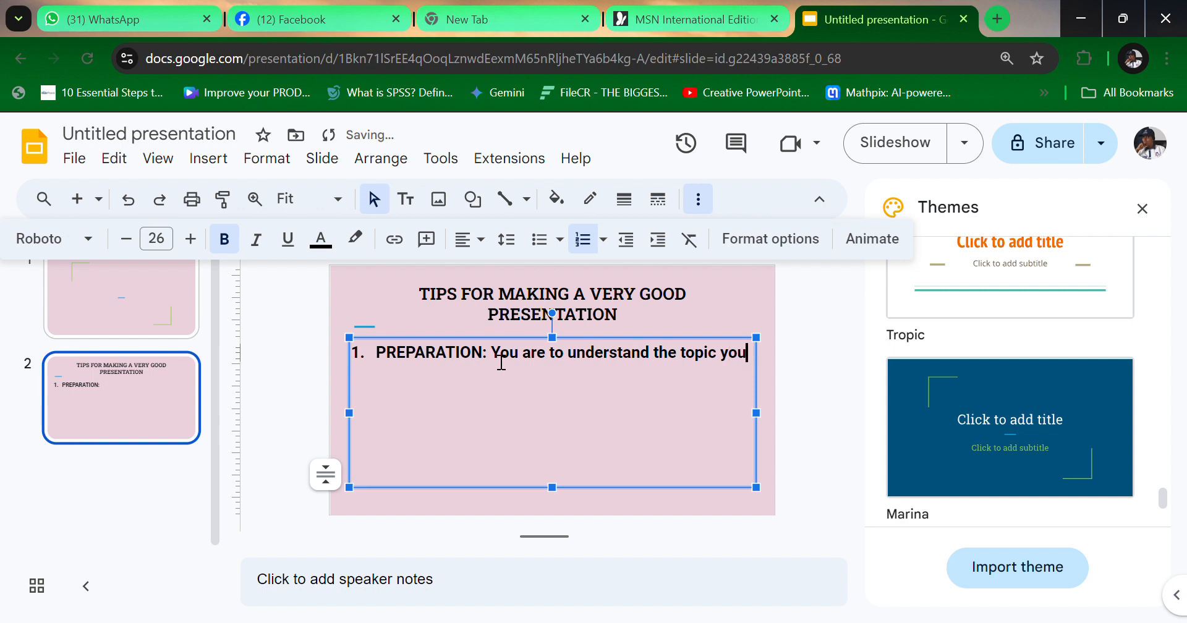
key("BackSpace")
type("want to present as")
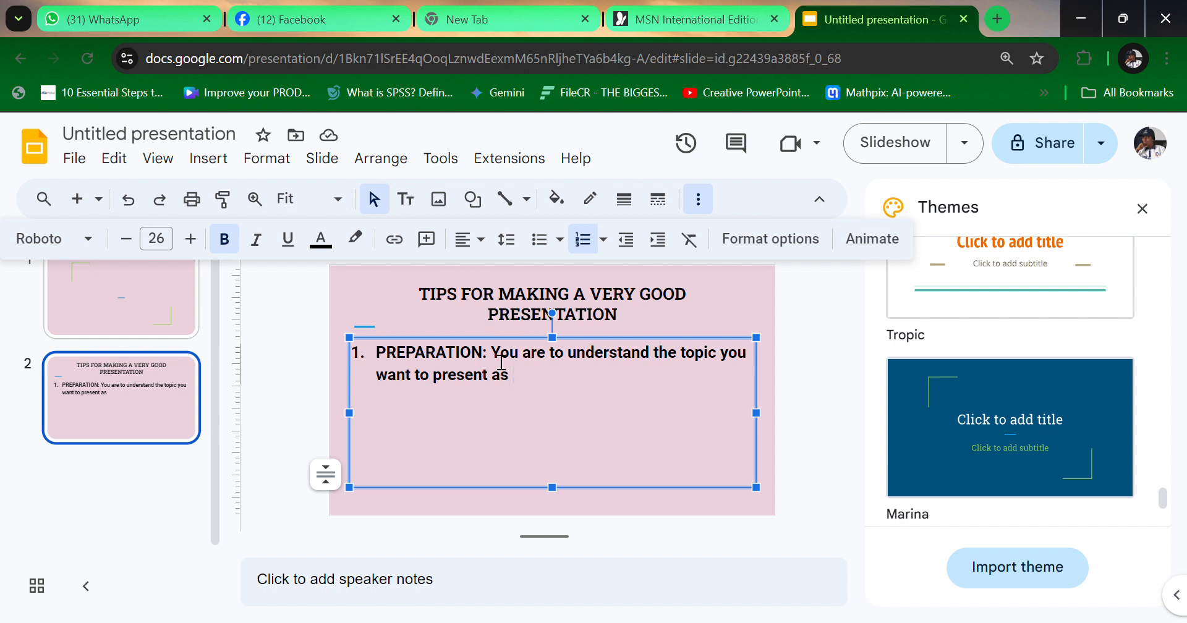
key("BackSpace")
key("BackSpace")
key("BackSpace")
left_click(593, 507)
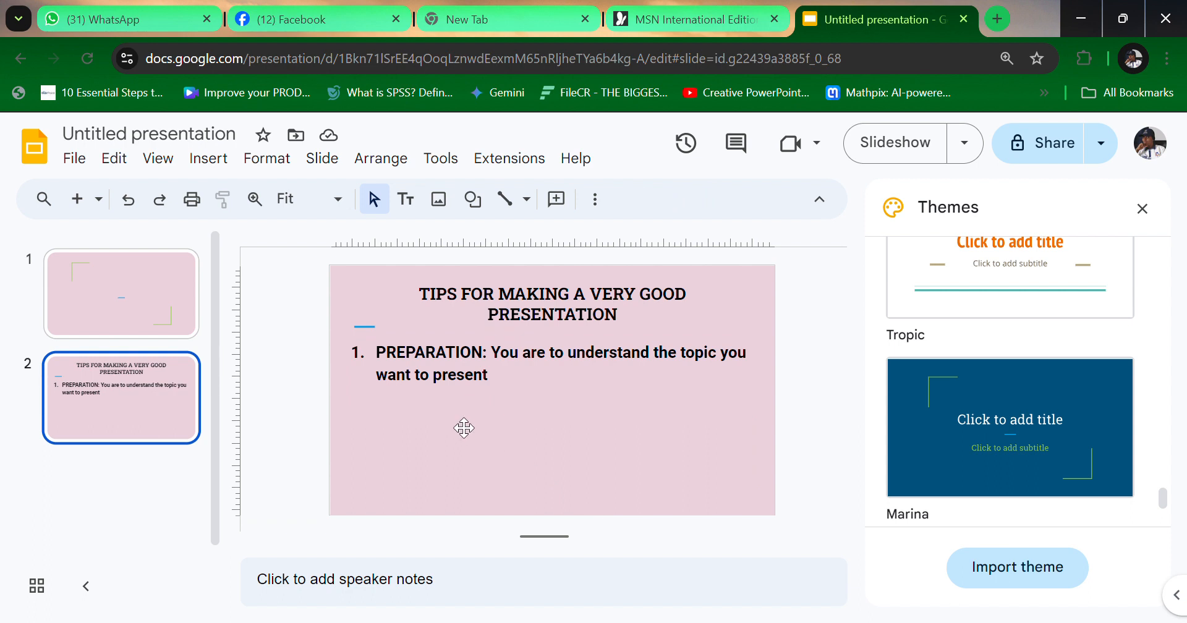
Insert a wide text box across the middle of slide 1 and extend its left edge outward.
left_click(150, 291)
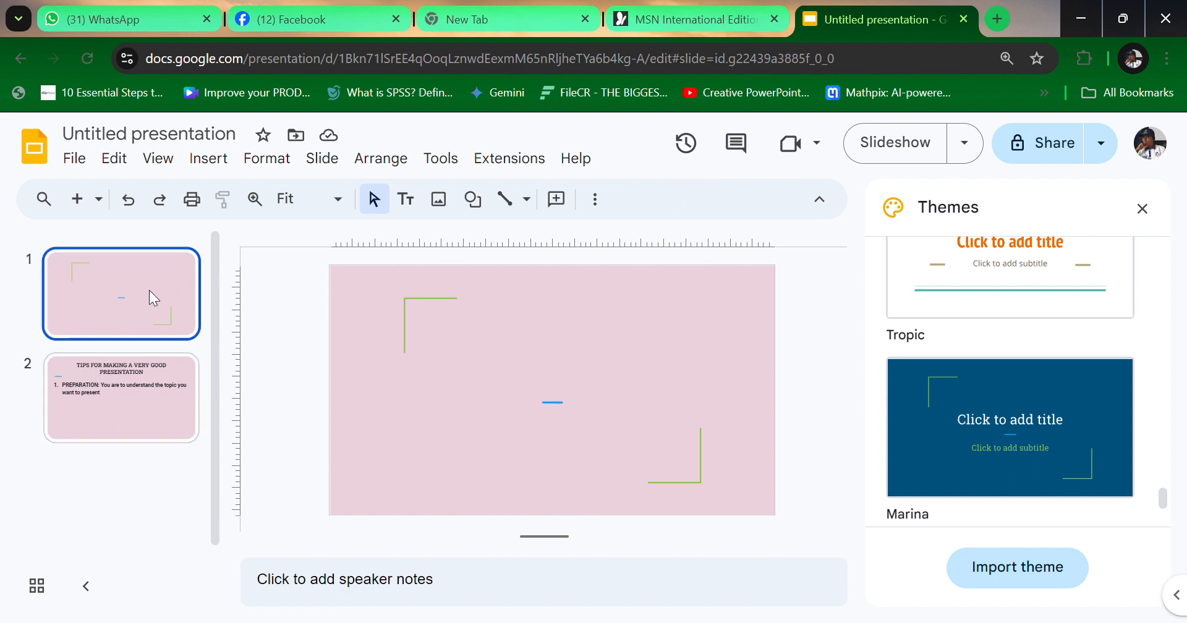
left_click(122, 391)
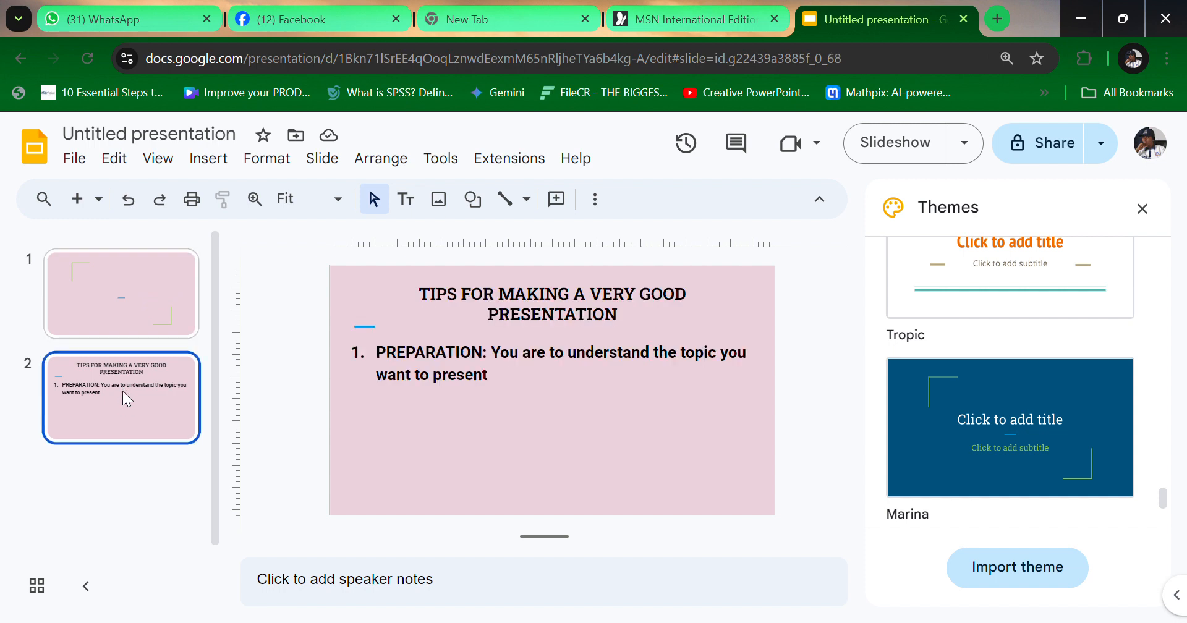
left_click(122, 308)
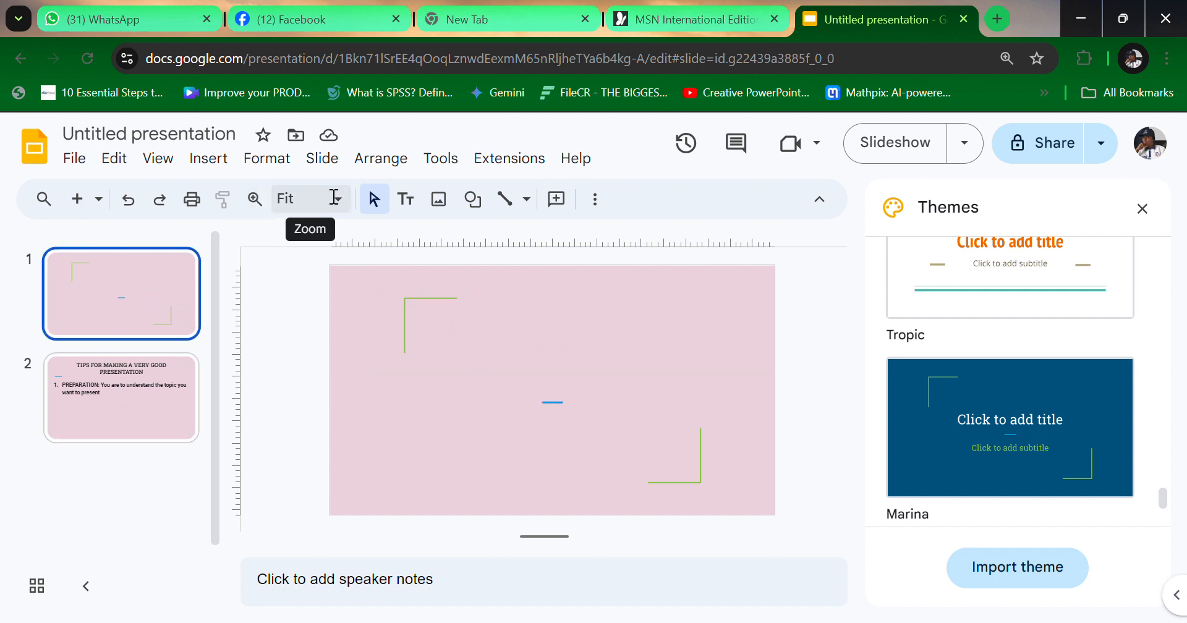
left_click(211, 164)
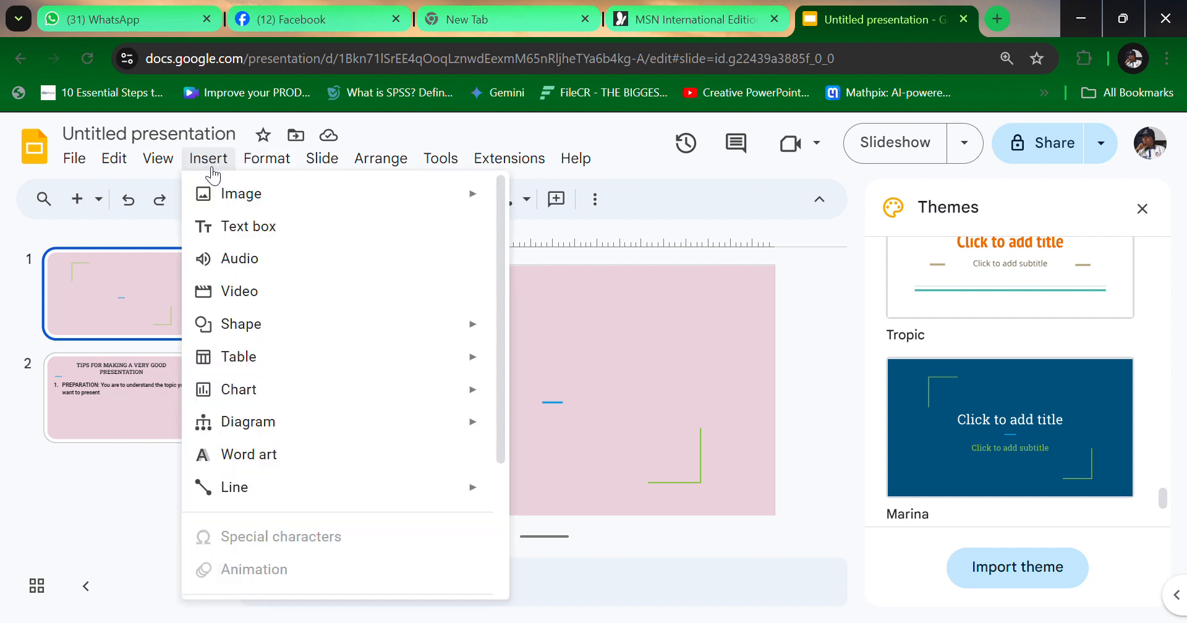
left_click(238, 227)
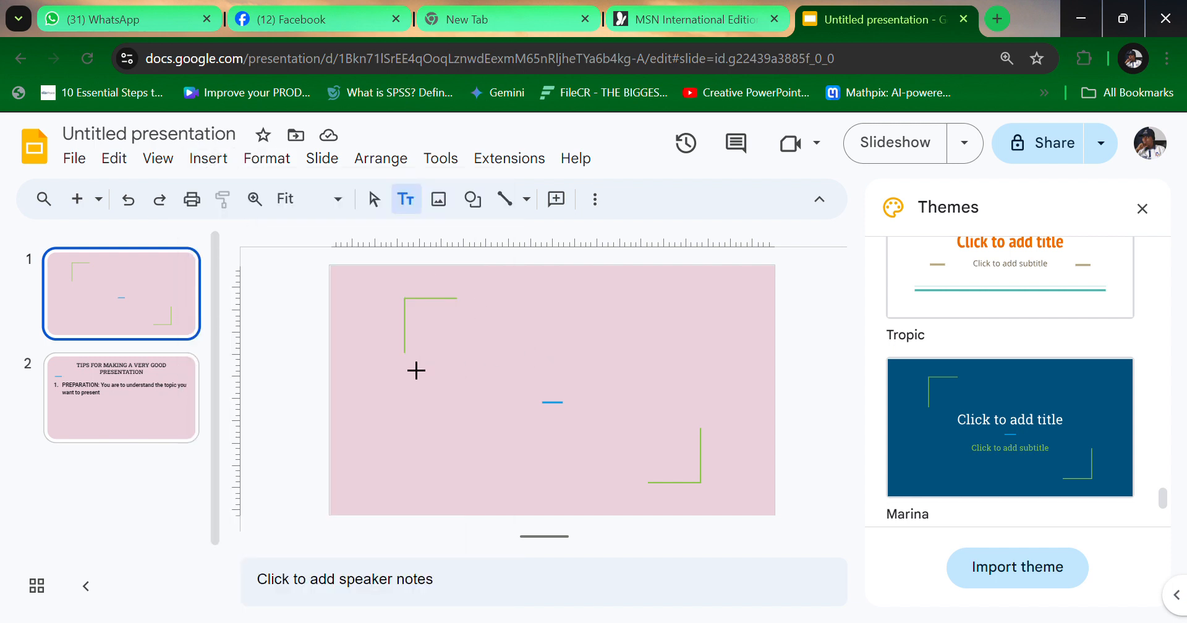
left_click_drag(416, 369, 770, 437)
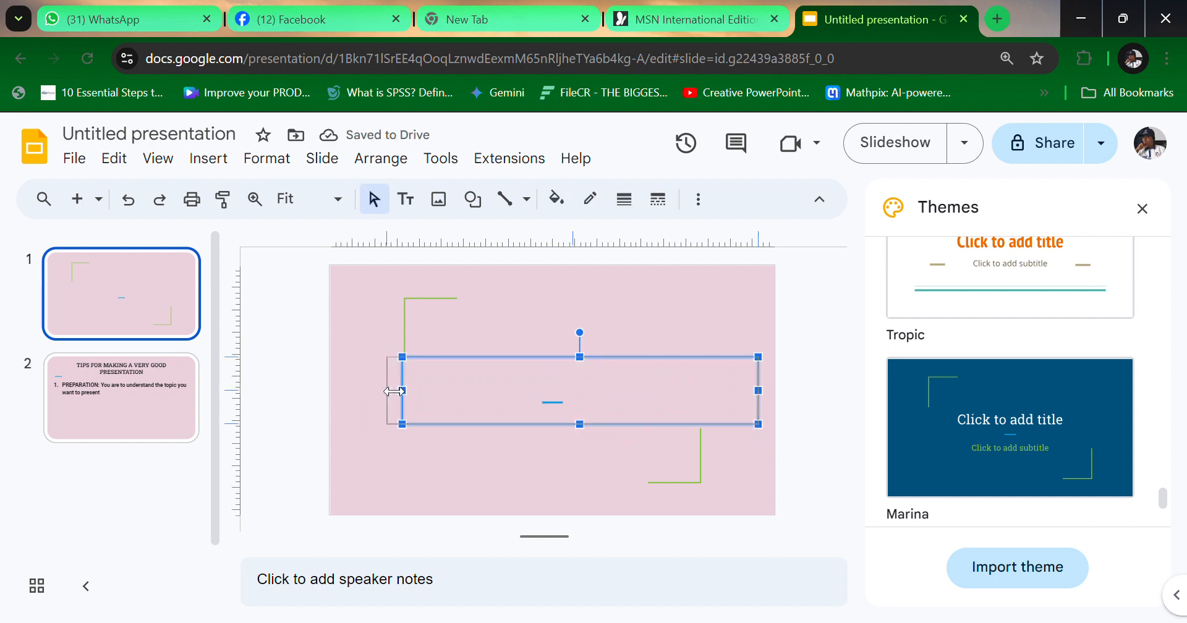
left_click_drag(401, 391, 358, 391)
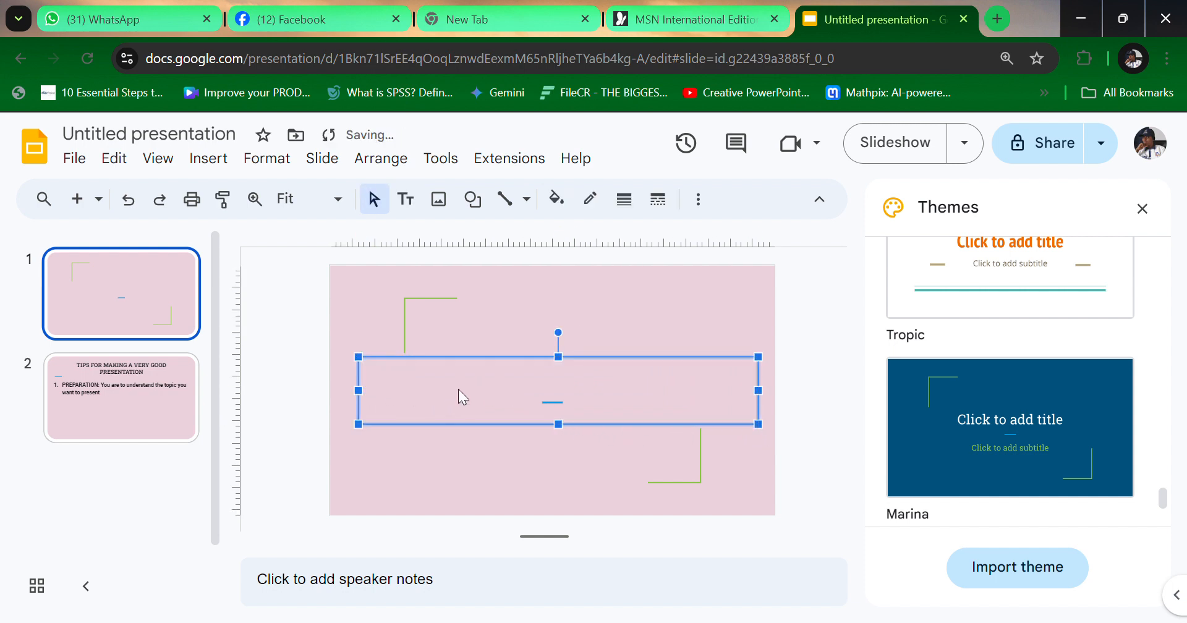
Enter "TIPS FOR MAKING A GOOD [RESENTATION" in slide 1's text box and centre-align it.
left_click(459, 389)
type("T")
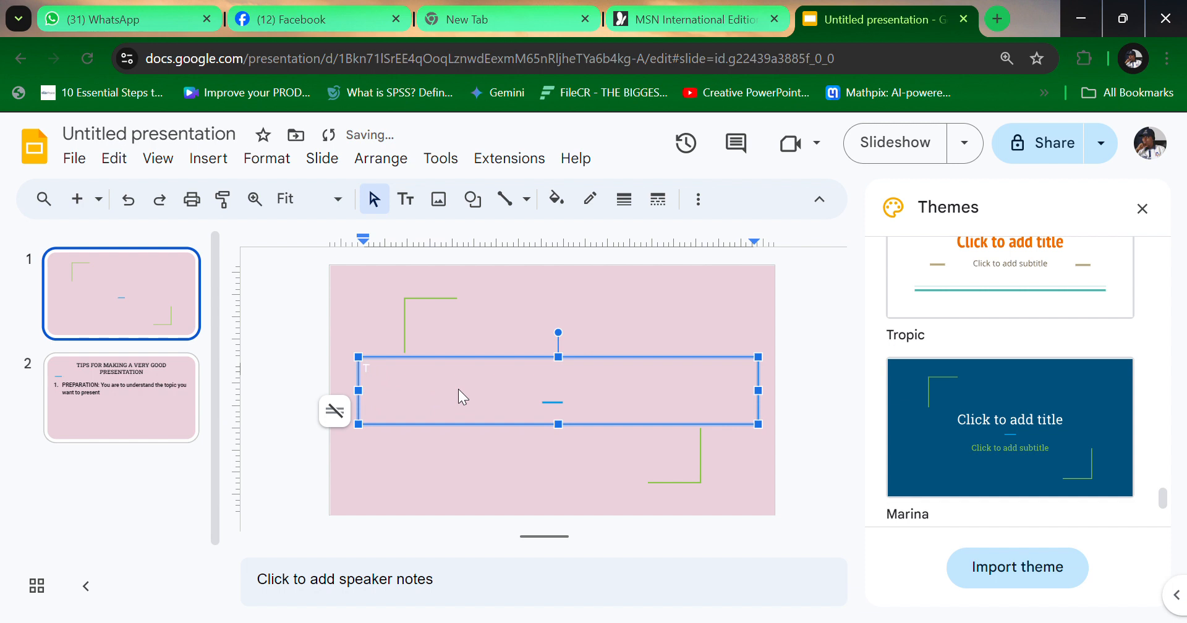
type("IPS FOR MAKING A GOOD [RESENTA")
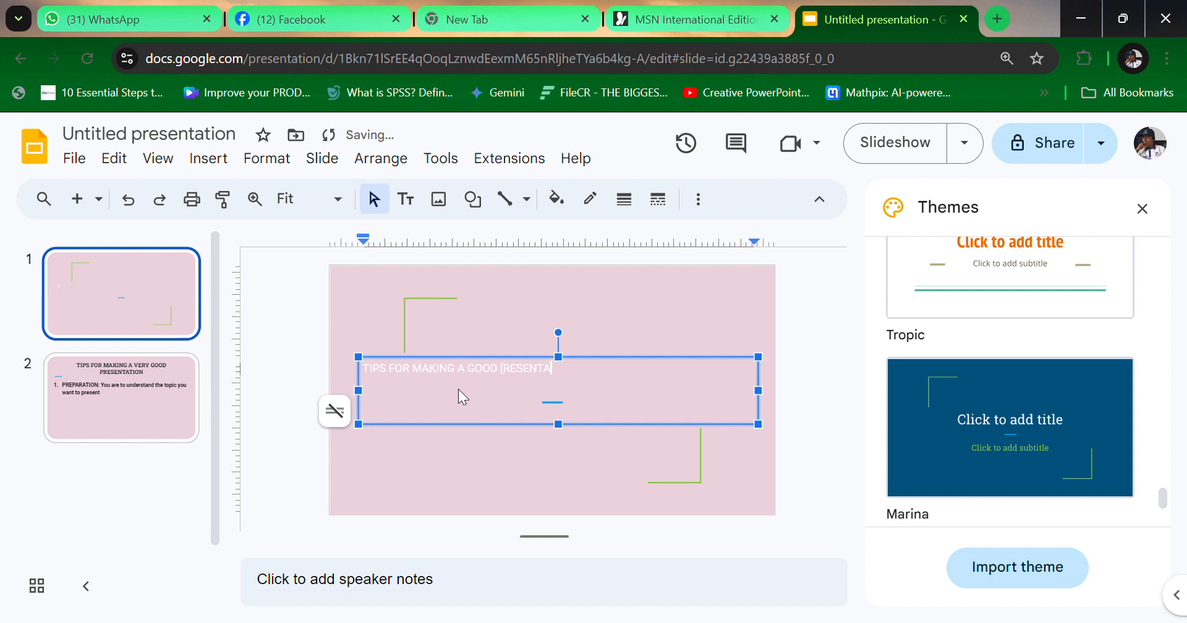
type("TION")
key("ctrl+shift+e")
Enlarge slide 1's whole title text to 27 pt and make it bold.
key("ctrl+a")
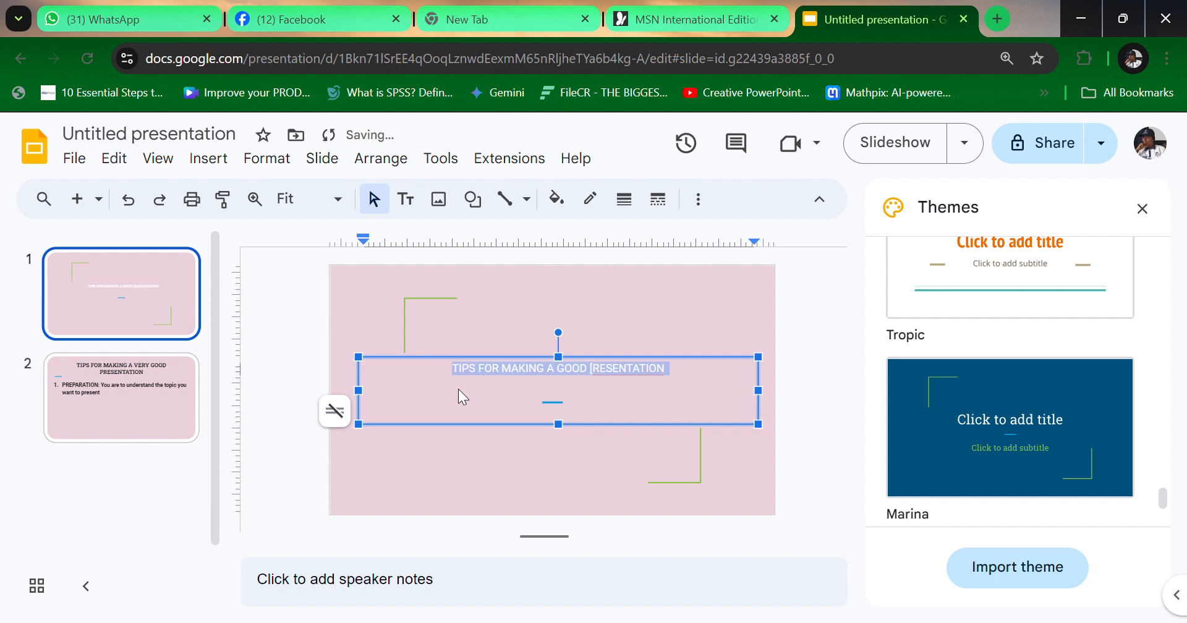
key("ctrl+shift+period")
key("ctrl+shift+period")
key("ctrl+shift+period")
key("ctrl+shift+period")
key("ctrl+shift+period")
key("ctrl+shift+period")
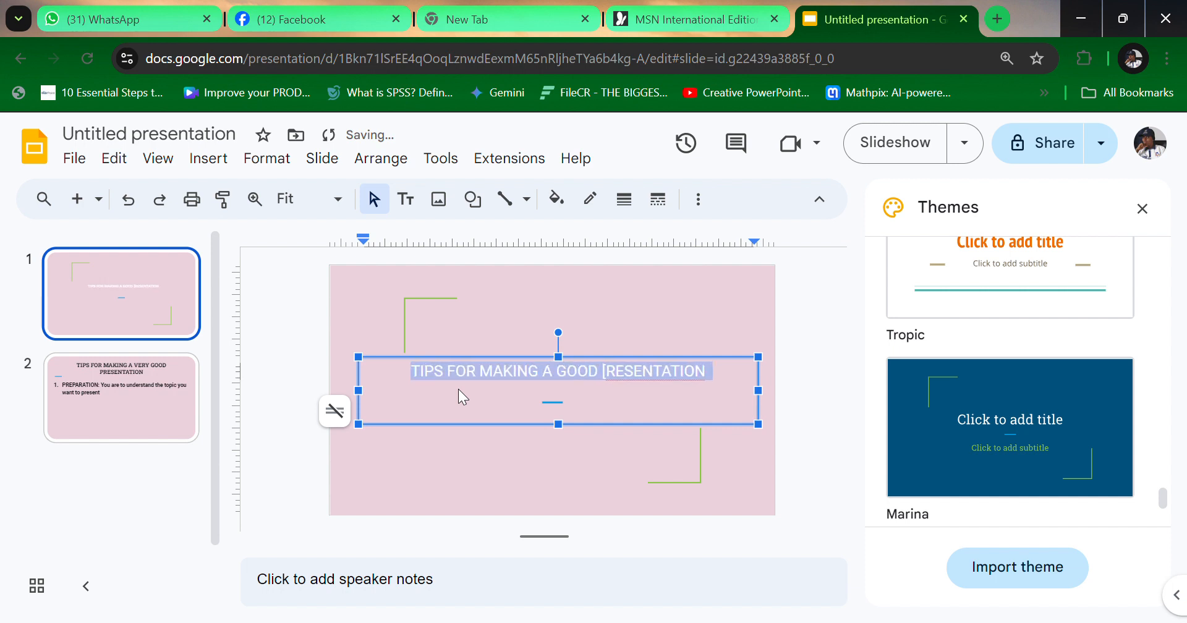
key("ctrl+b")
key("ctrl+shift+period")
key("ctrl+shift+period")
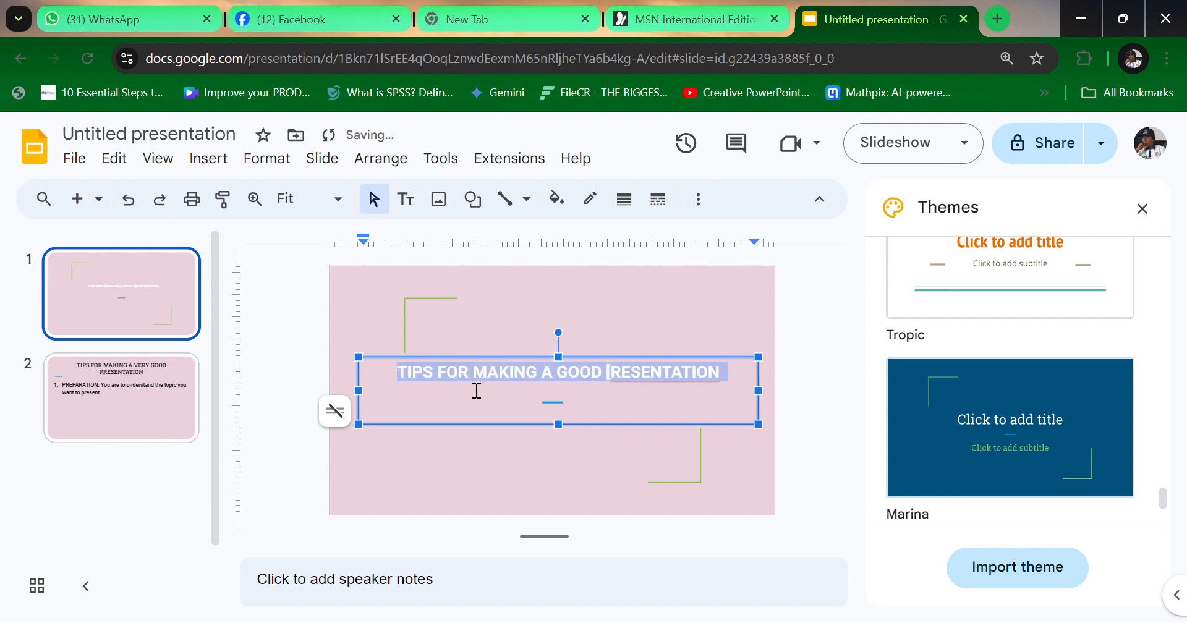
Correct the typo "[RESENTATION" in slide 1's title to "PRESENTATION".
left_click(618, 382)
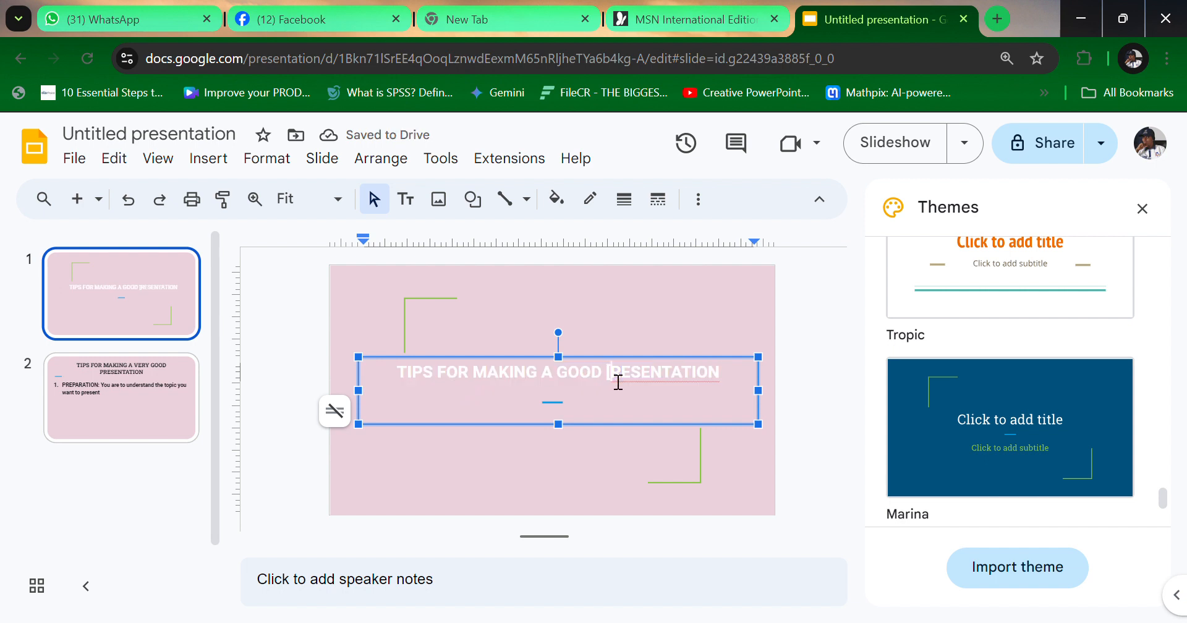
key("BackSpace")
type("P")
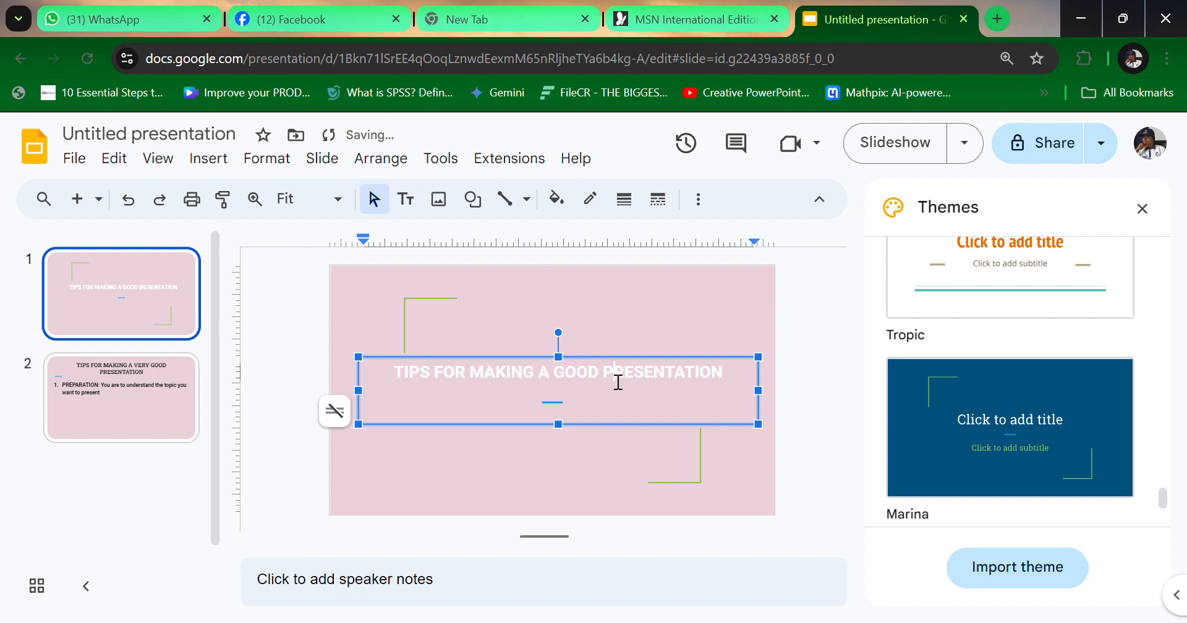
Change the text colour of slide 1's whole title to black.
key("ctrl+a")
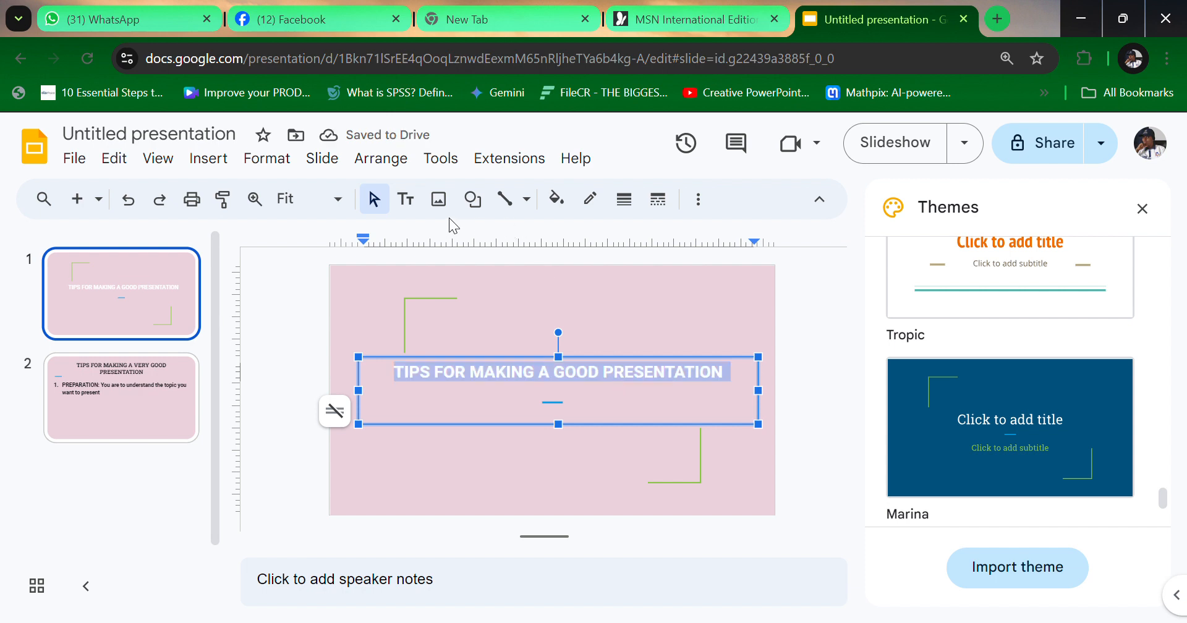
left_click(702, 200)
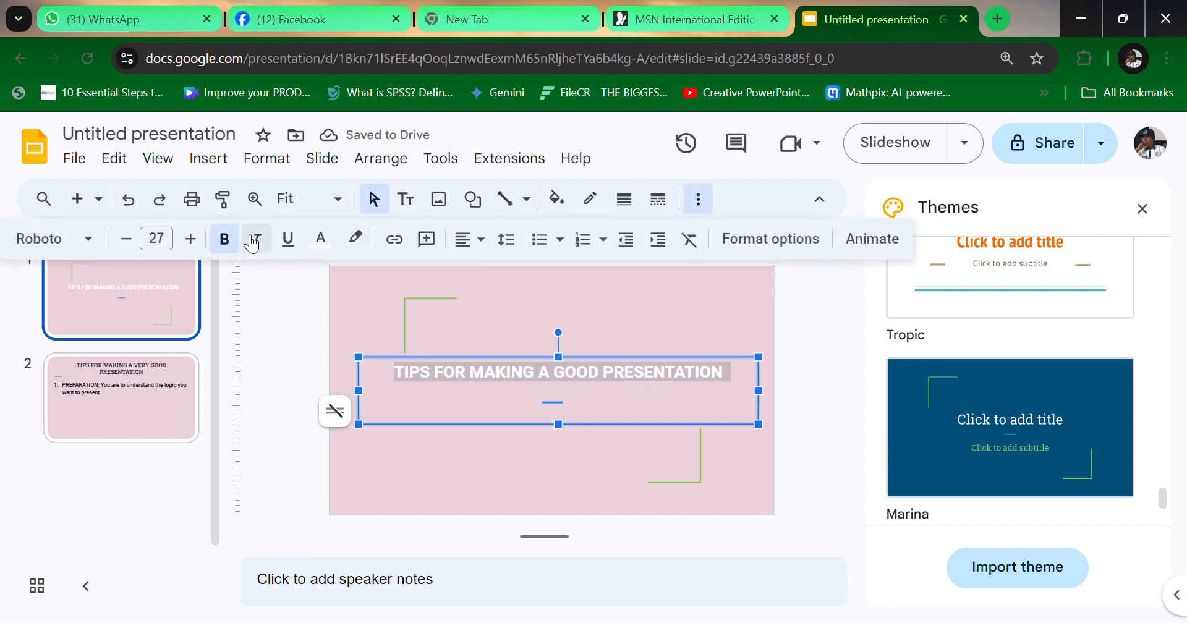
left_click(321, 239)
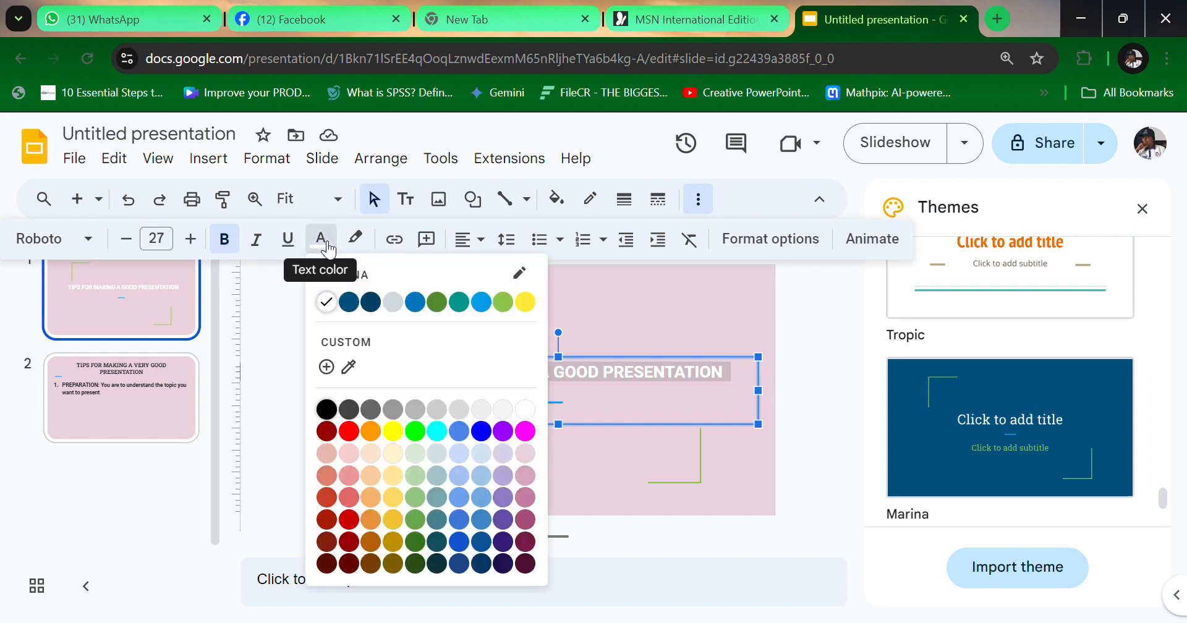
left_click(334, 405)
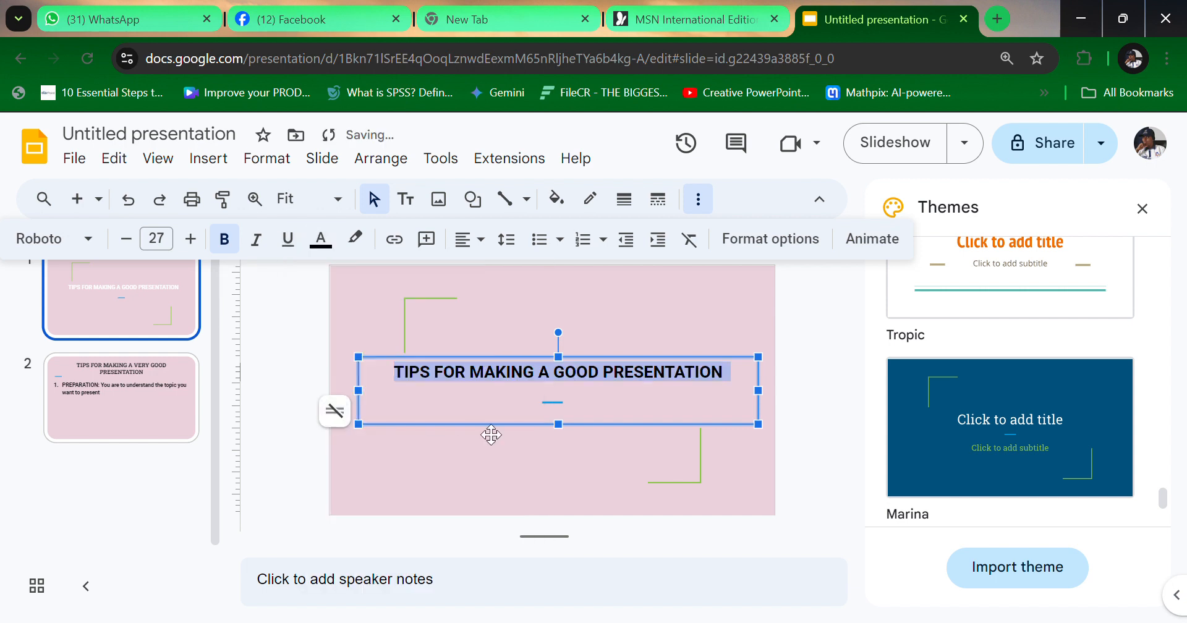
left_click(527, 464)
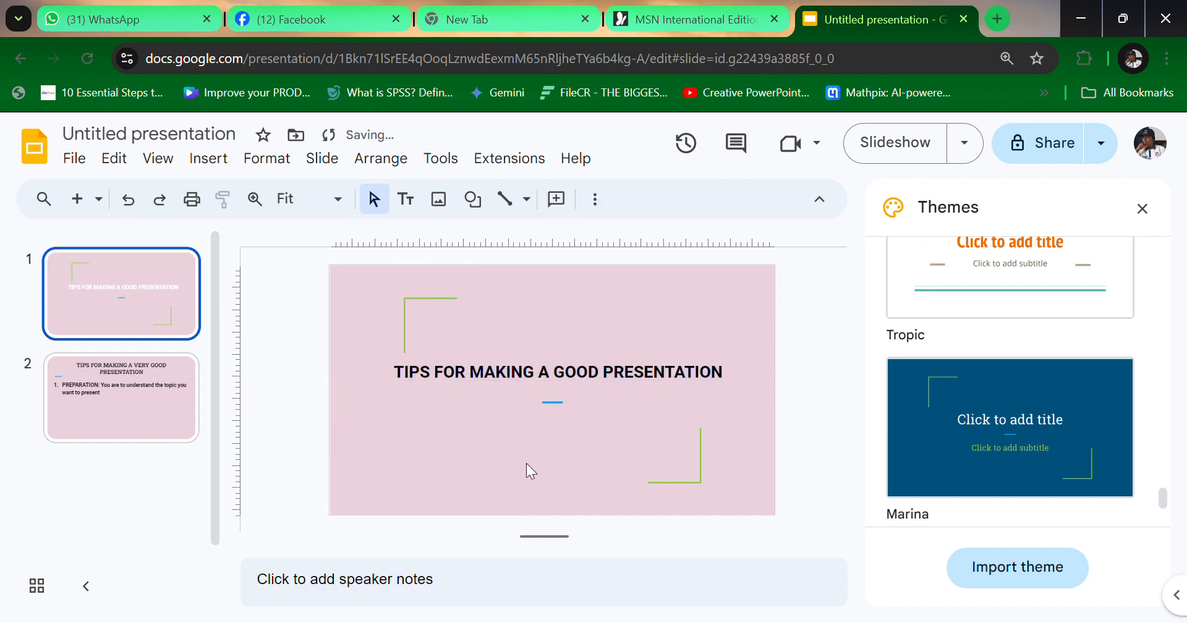
Increase the font size of slide 1's whole title by several more points.
left_click(541, 379)
key("ctrl+a")
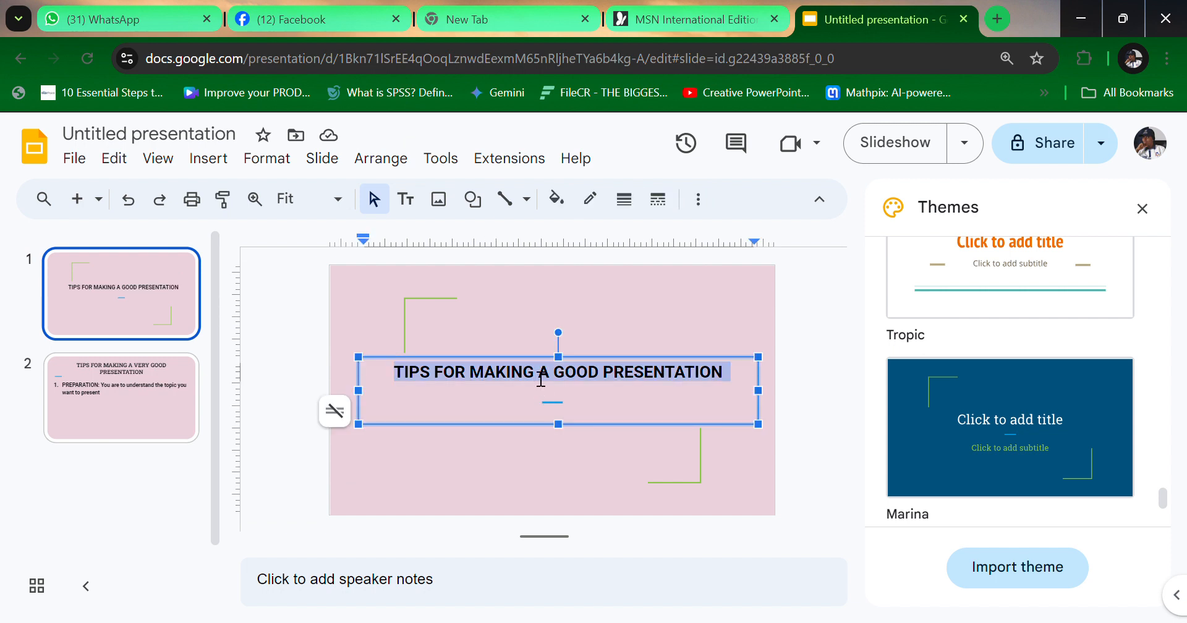
key("ctrl+shift+period")
key("ctrl+shift+period")
key("ctrl+shift+period")
key("ctrl+shift+period")
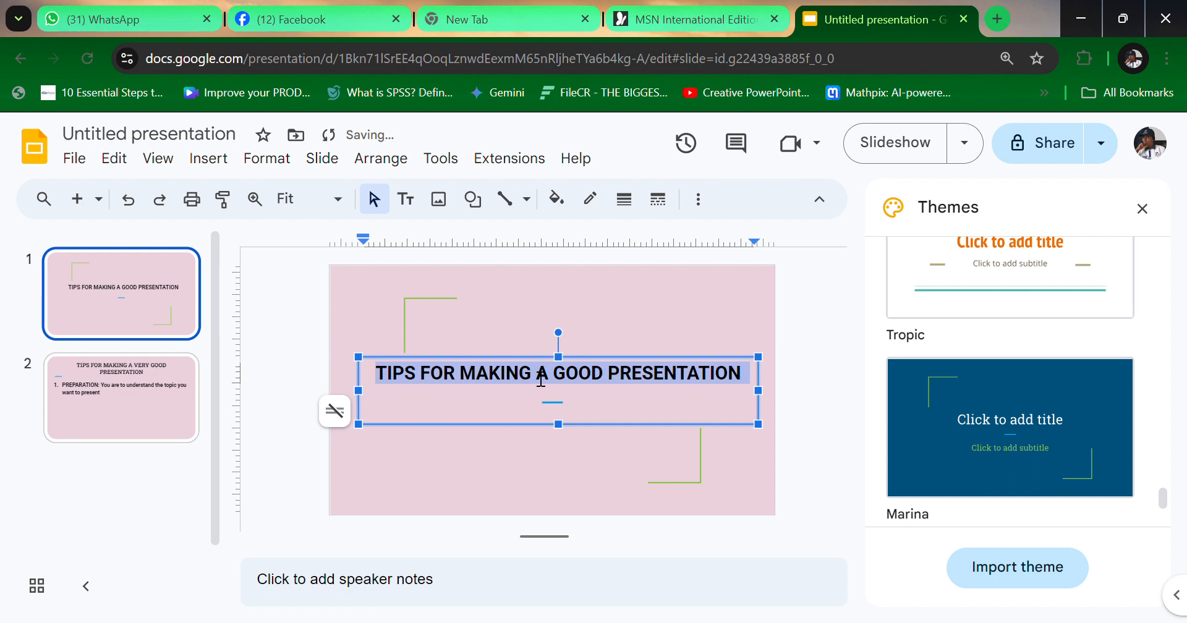
key("ctrl+shift+period")
key("ctrl+shift+period")
Widen slide 1's title box on both sides, nearly to the slide edges, so the title fits on one line.
left_click(527, 375)
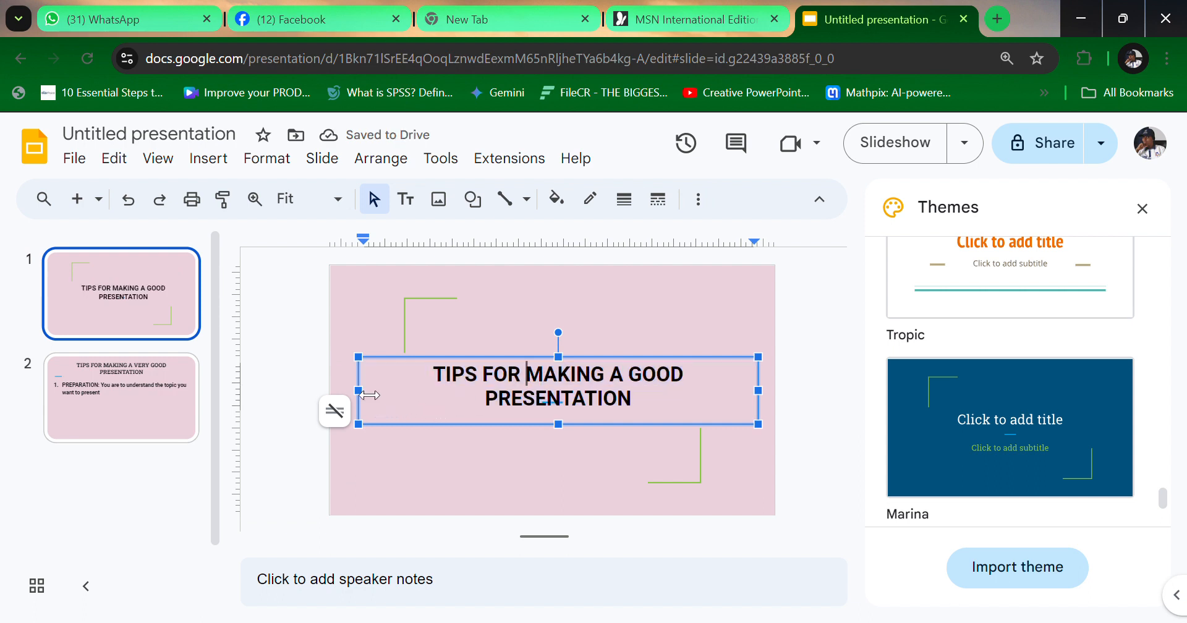
left_click_drag(359, 391, 342, 395)
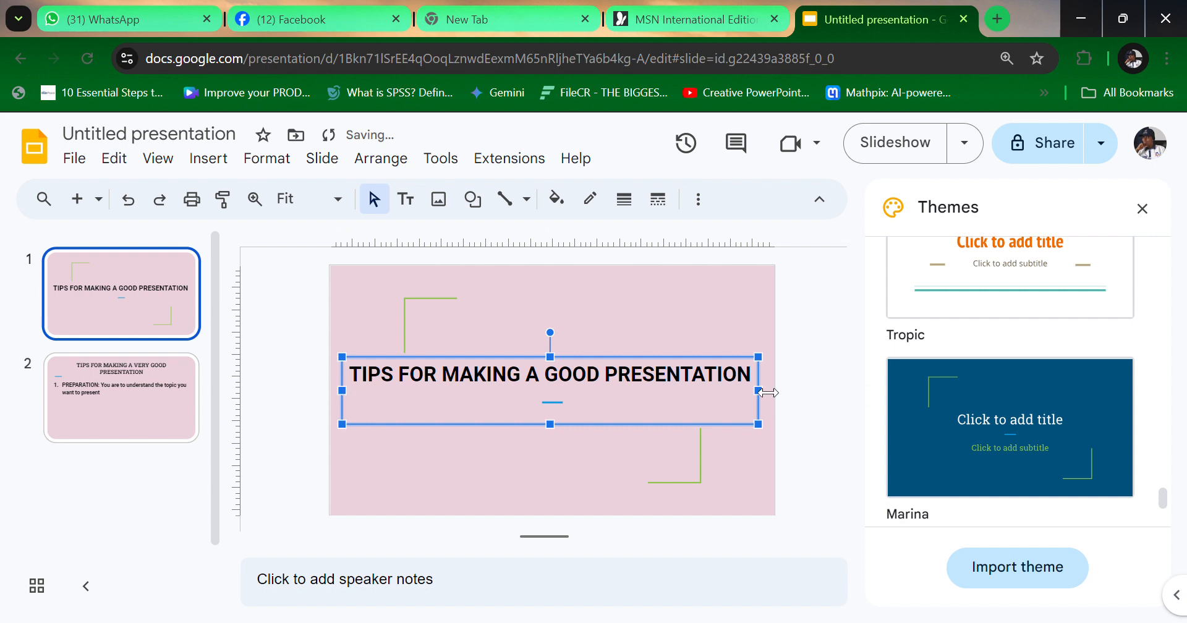
left_click_drag(767, 393, 773, 392)
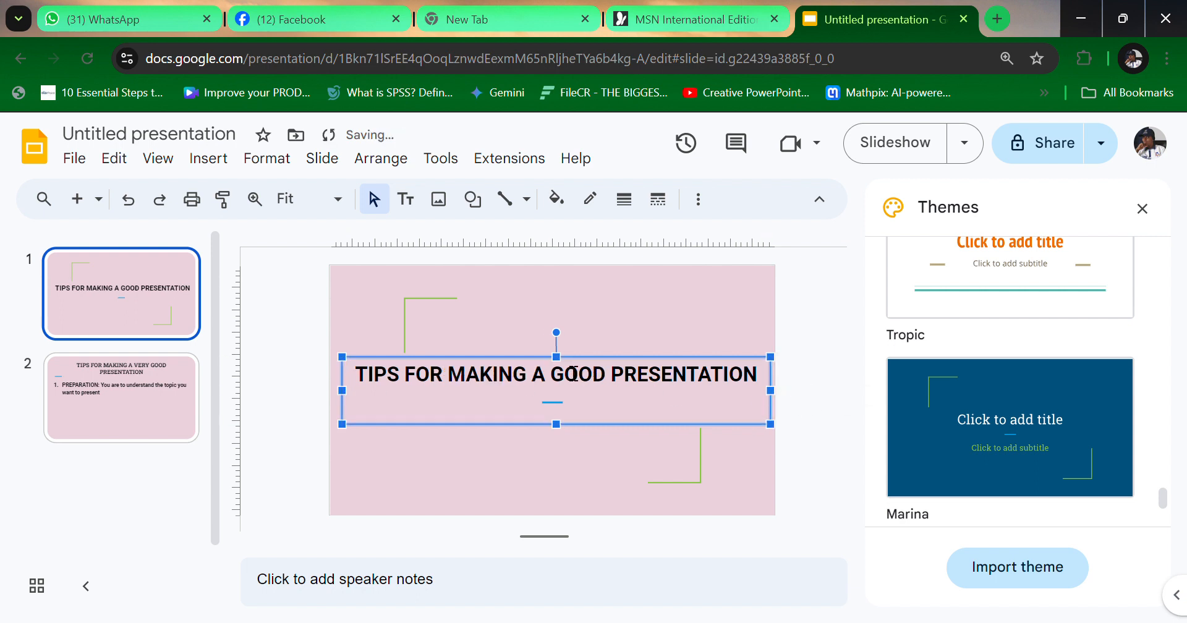
right_click(140, 307)
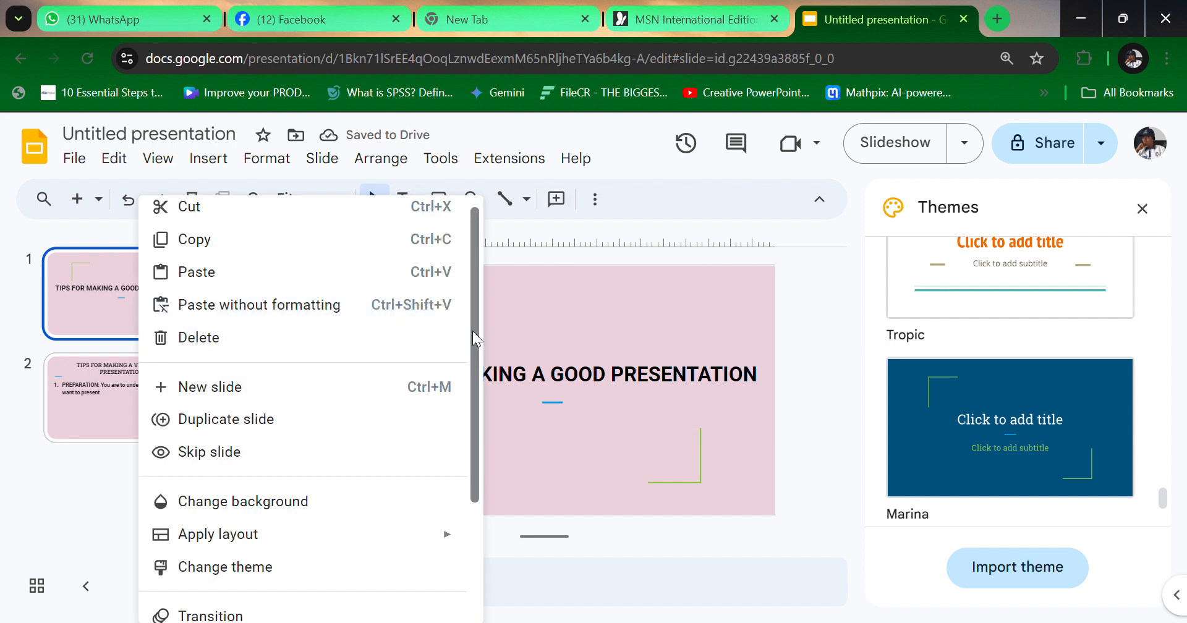
left_click_drag(473, 332, 454, 271)
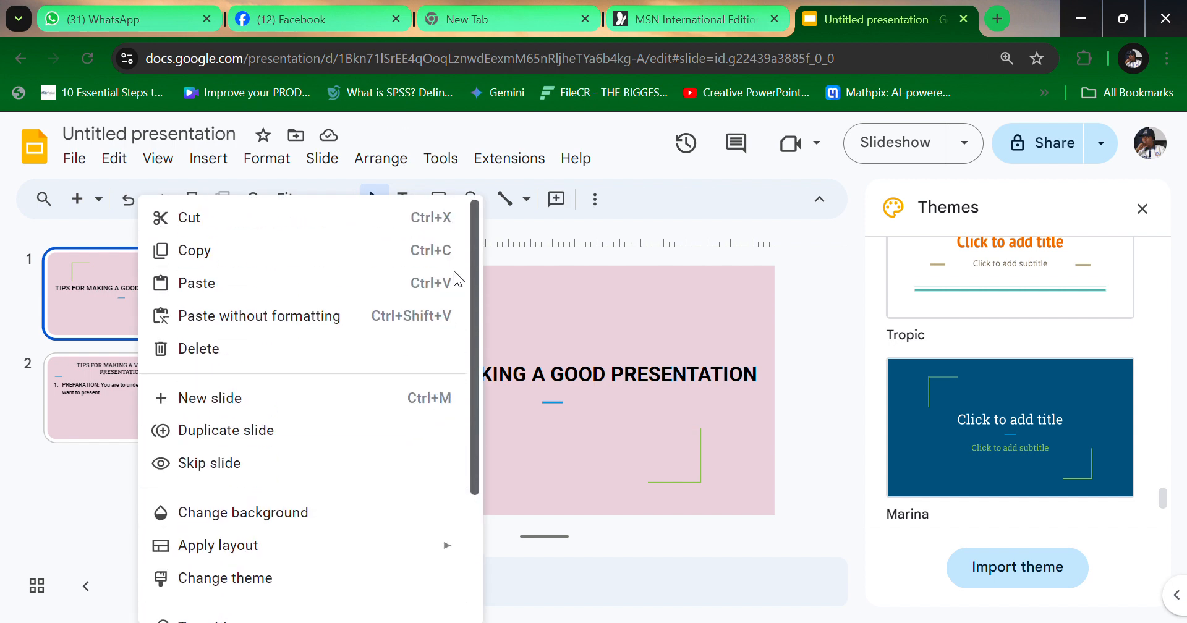
left_click(614, 331)
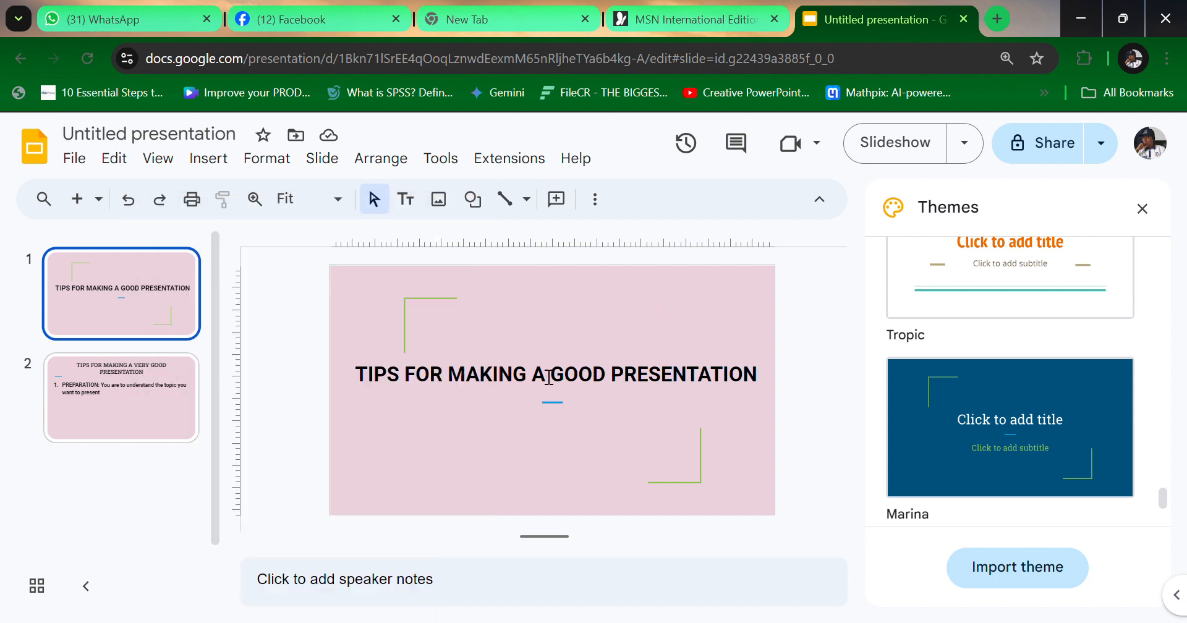
Move slide 2's numbered-list text box slightly down to leave more space below the title.
left_click(76, 421)
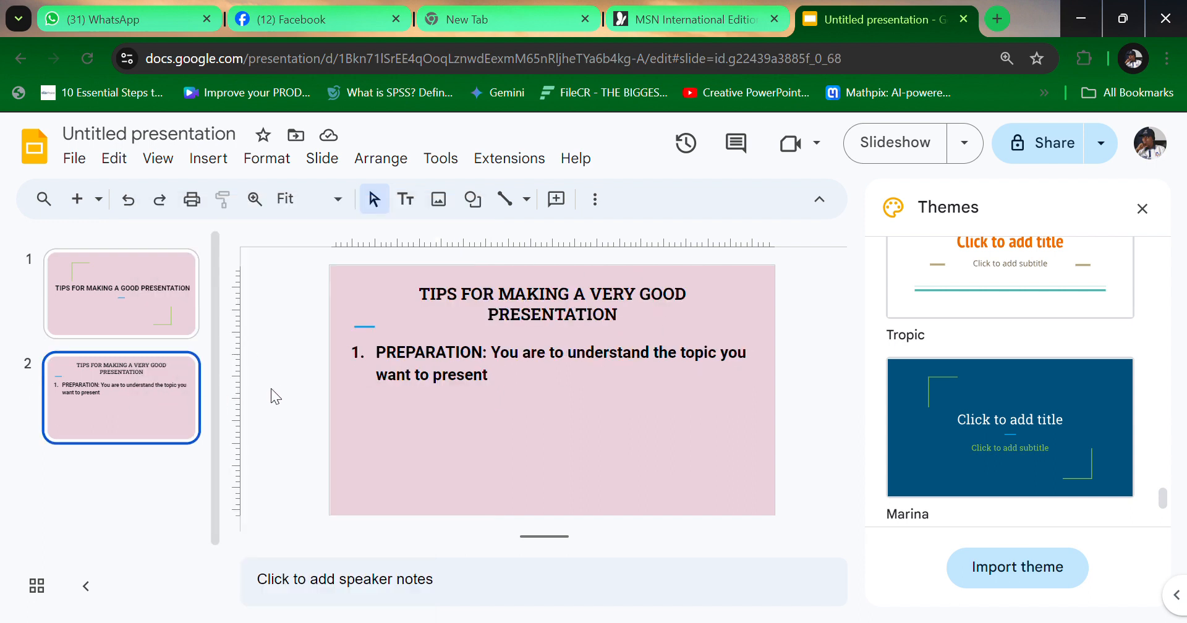
left_click(428, 352)
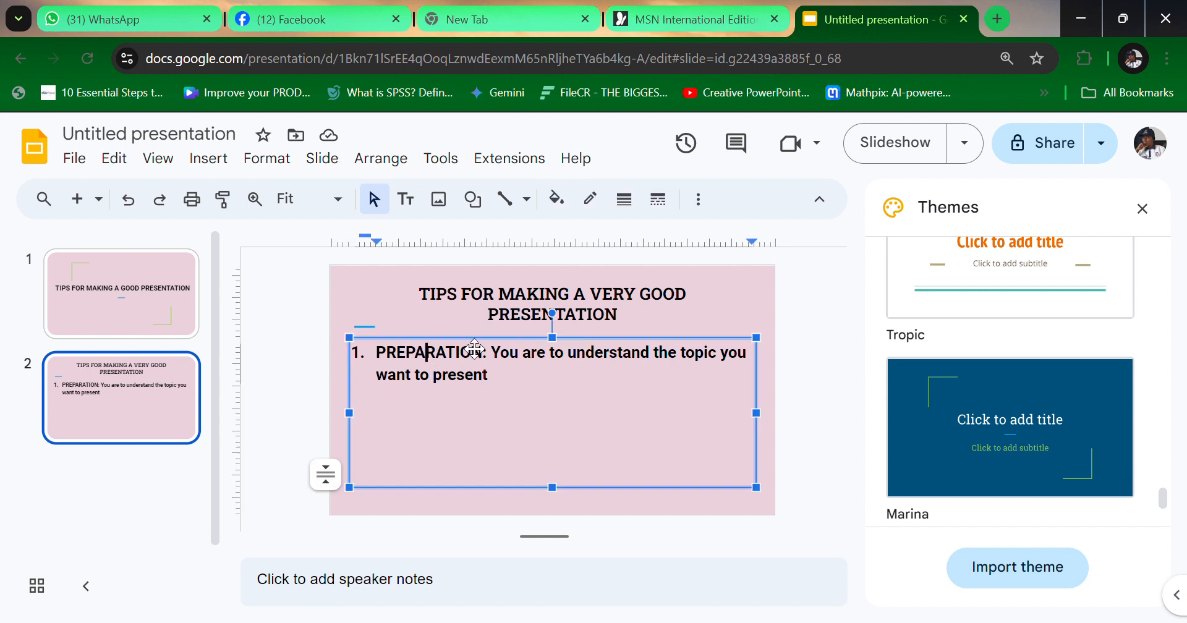
left_click_drag(474, 352, 474, 371)
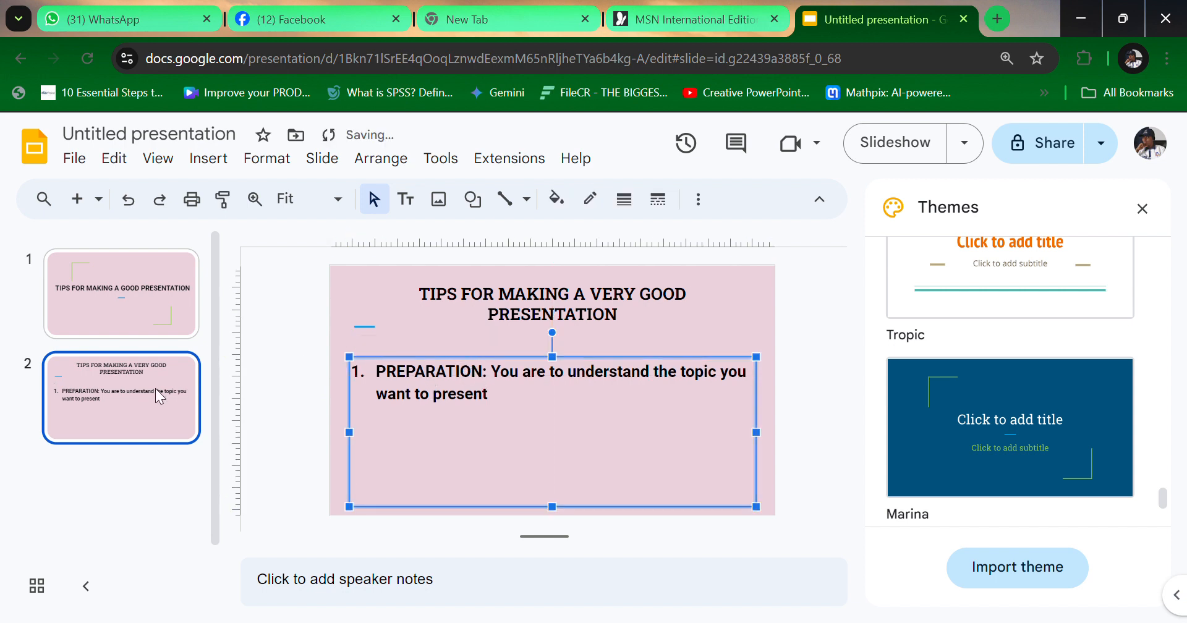
Duplicate slide 2 to get a third slide with the same title and list layout.
left_click(125, 398)
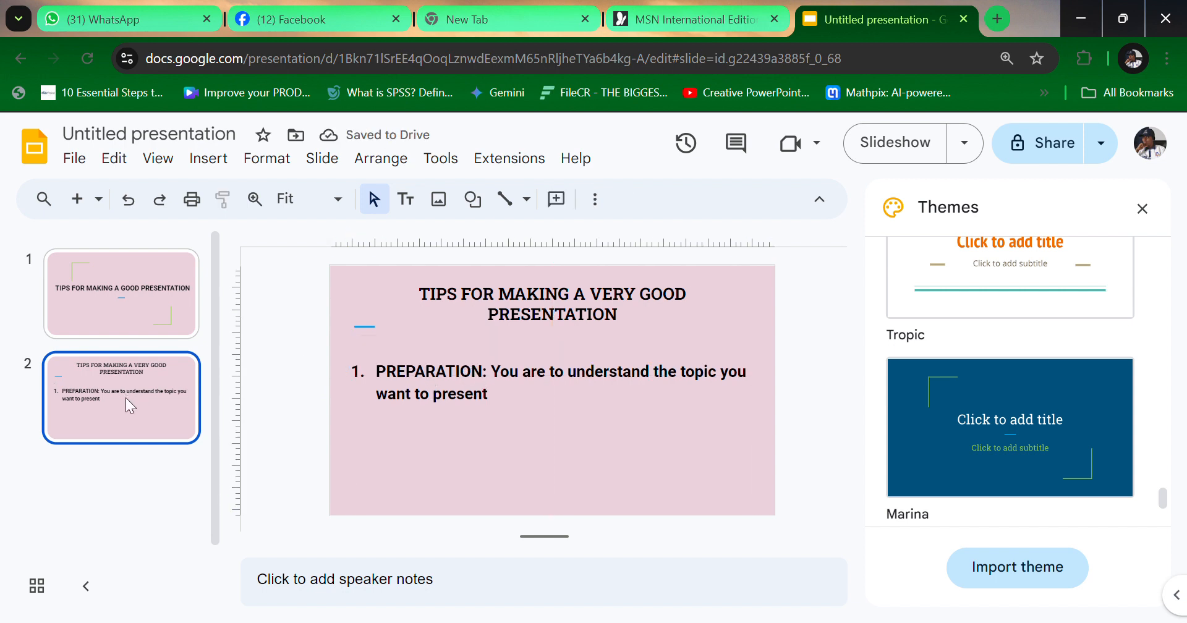
right_click(125, 398)
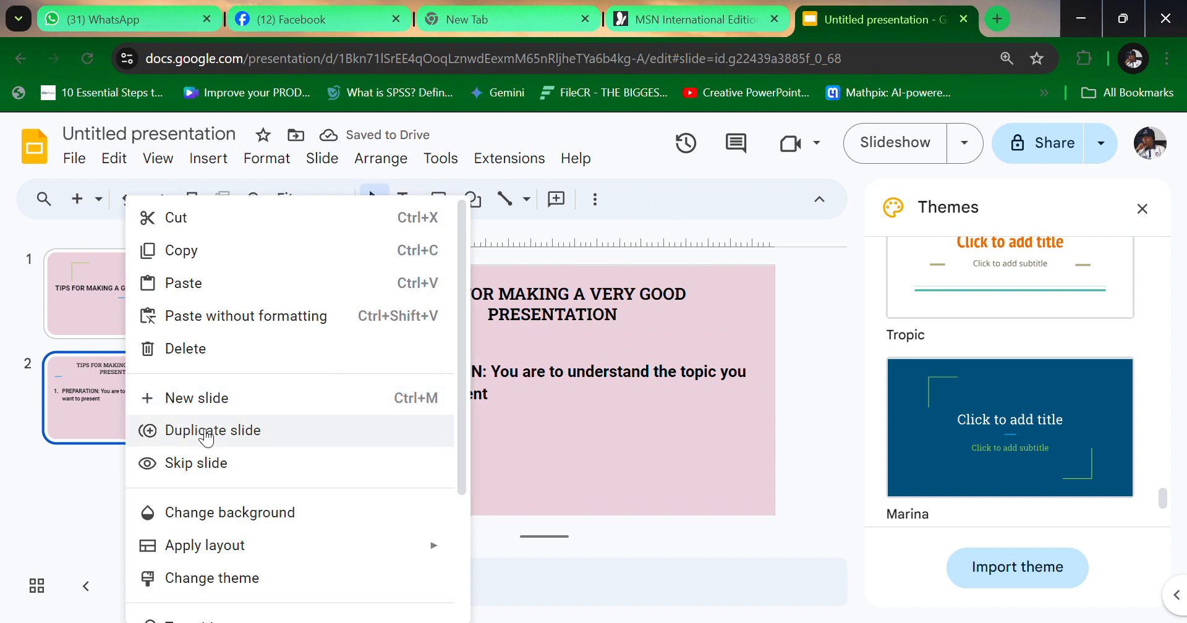
left_click(238, 431)
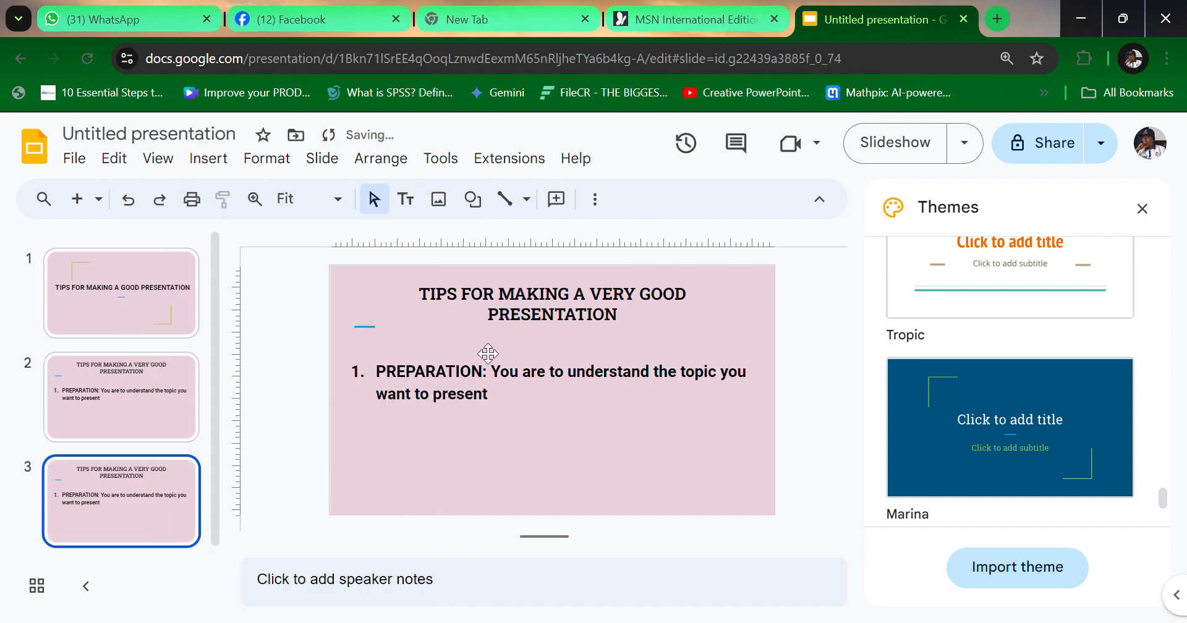
Replace the whole list text on slide 3 with the tip heading "UNDERSTAND YOUR AUDIENCE:".
left_click(458, 390)
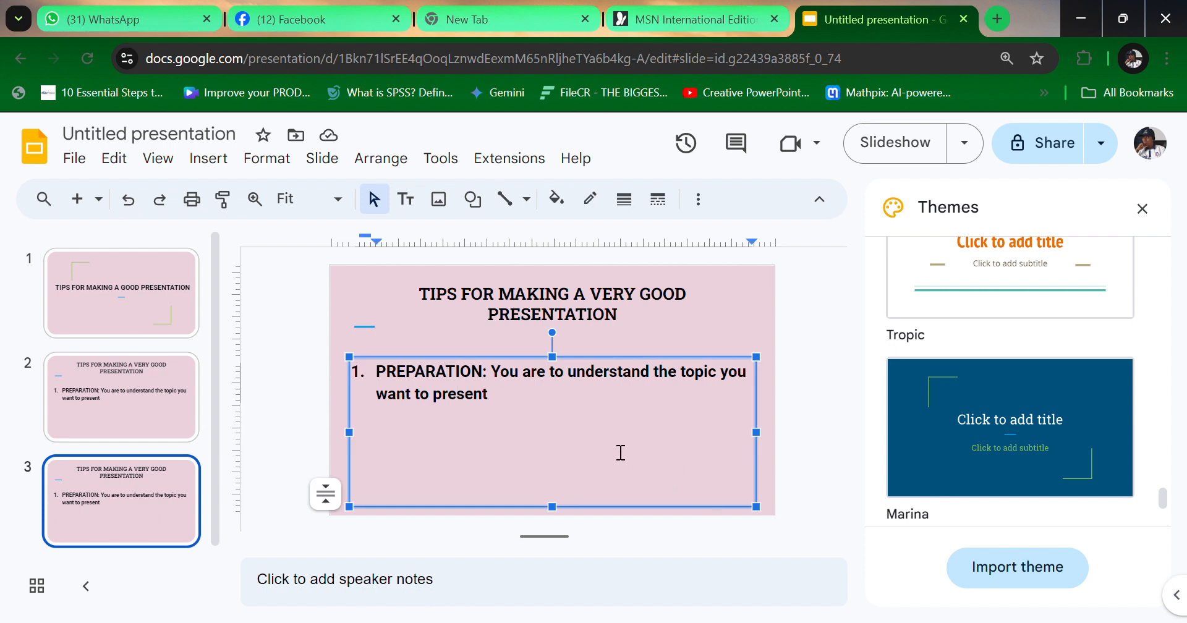
left_click(486, 382)
key("ctrl+a")
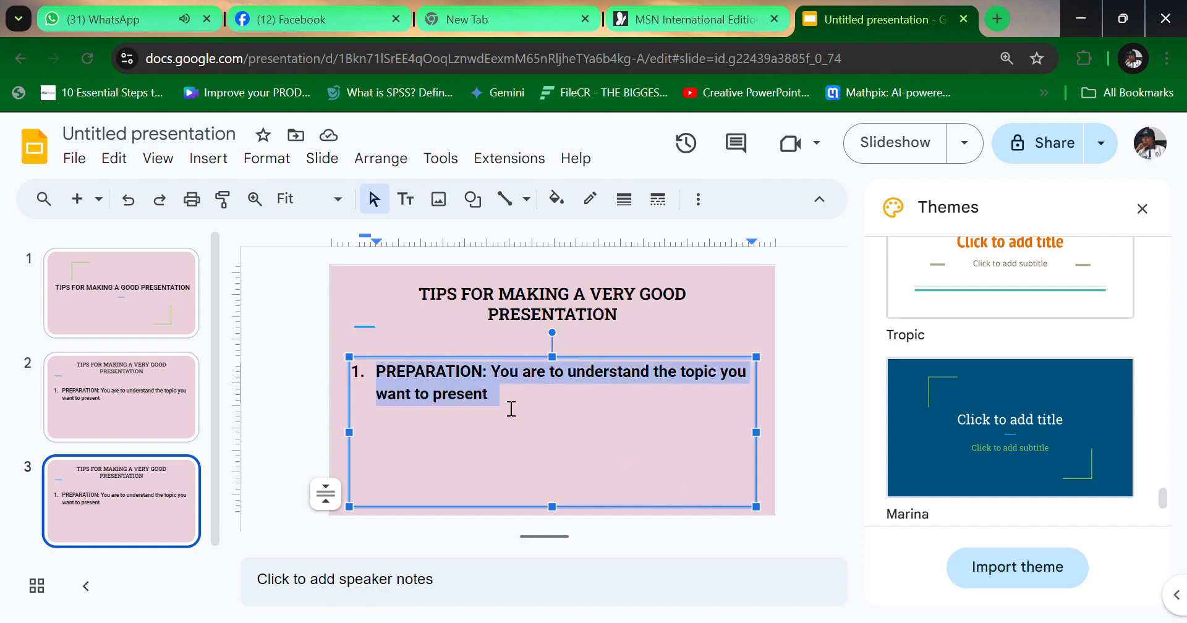
type("UNS")
key("BackSpace")
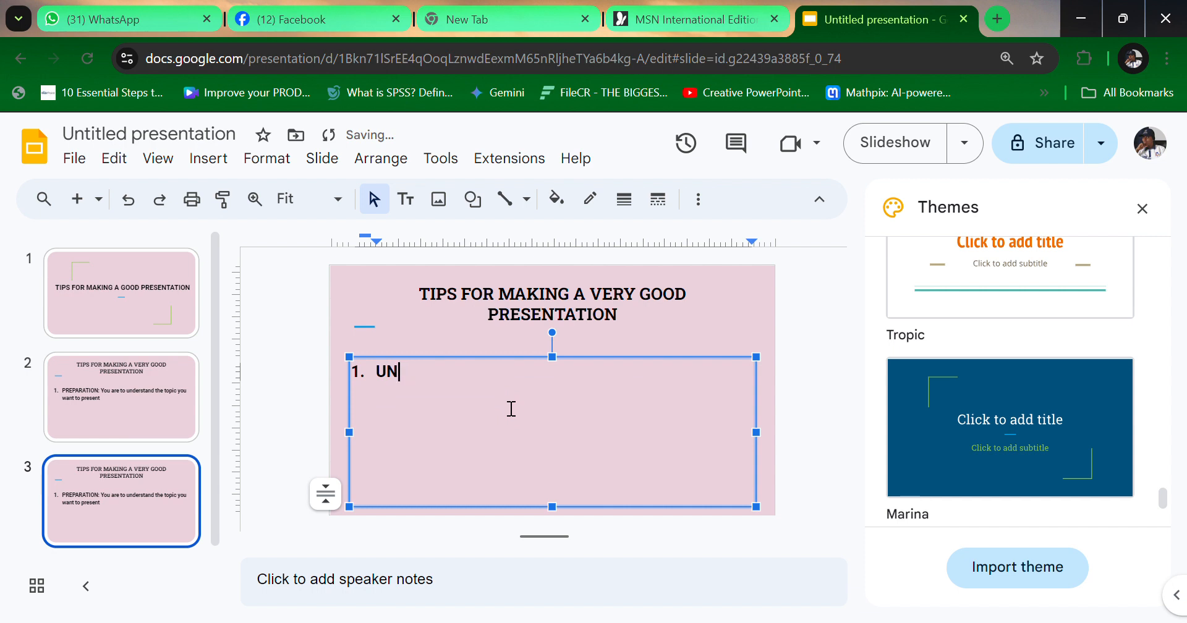
type("DERSTAND YOU")
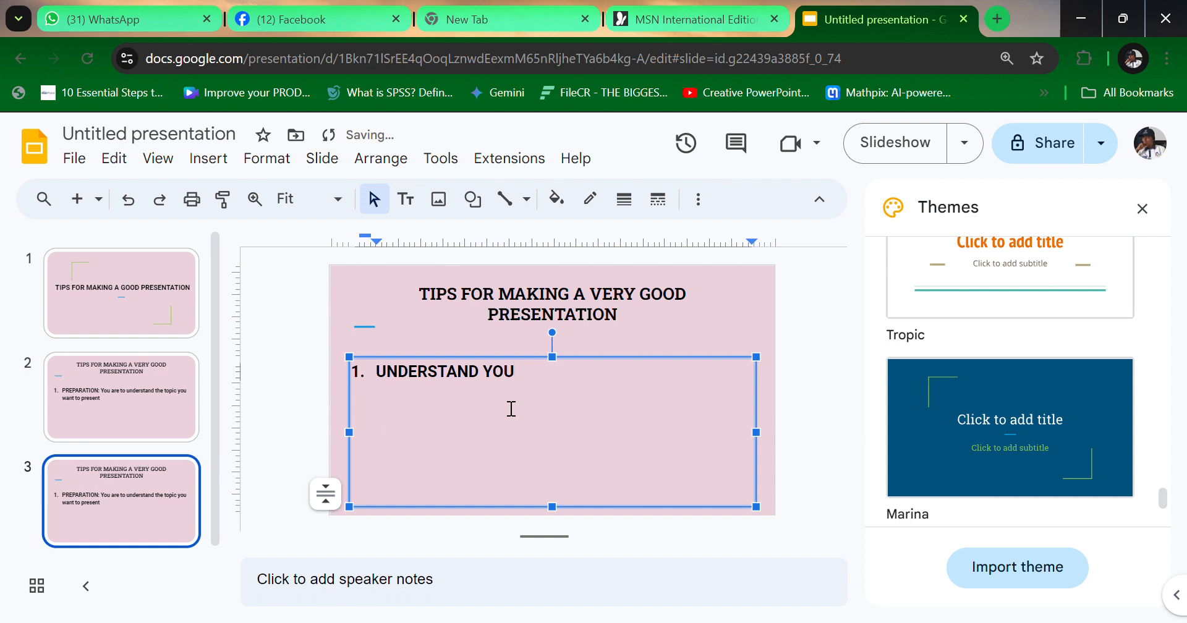
type("R AUDIEN")
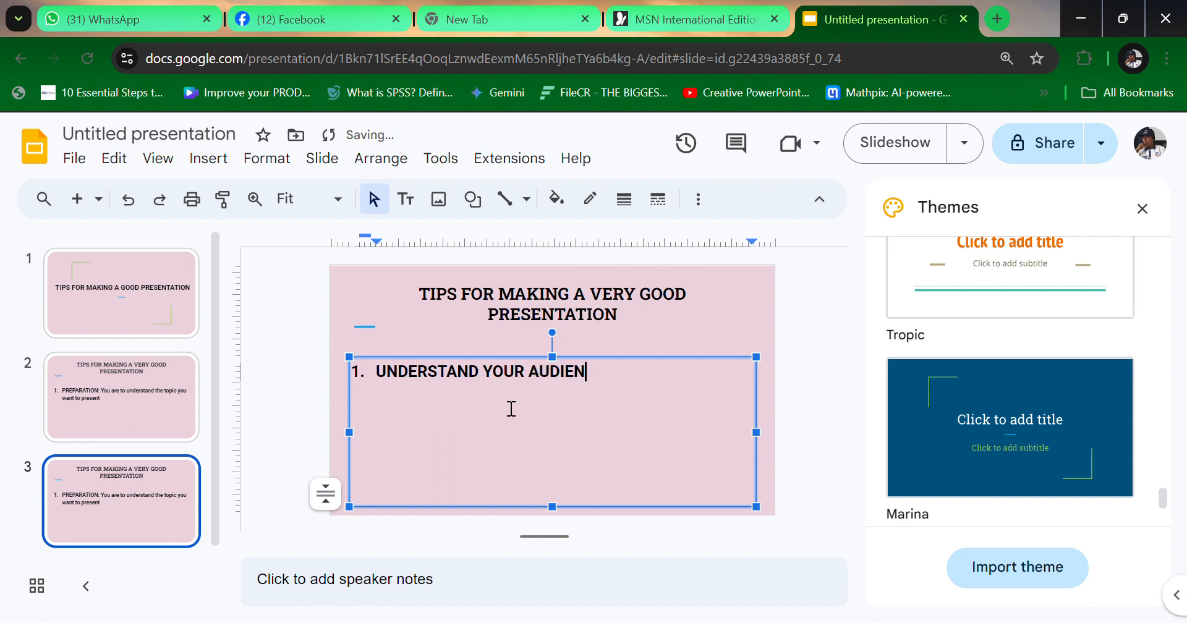
type("CE:")
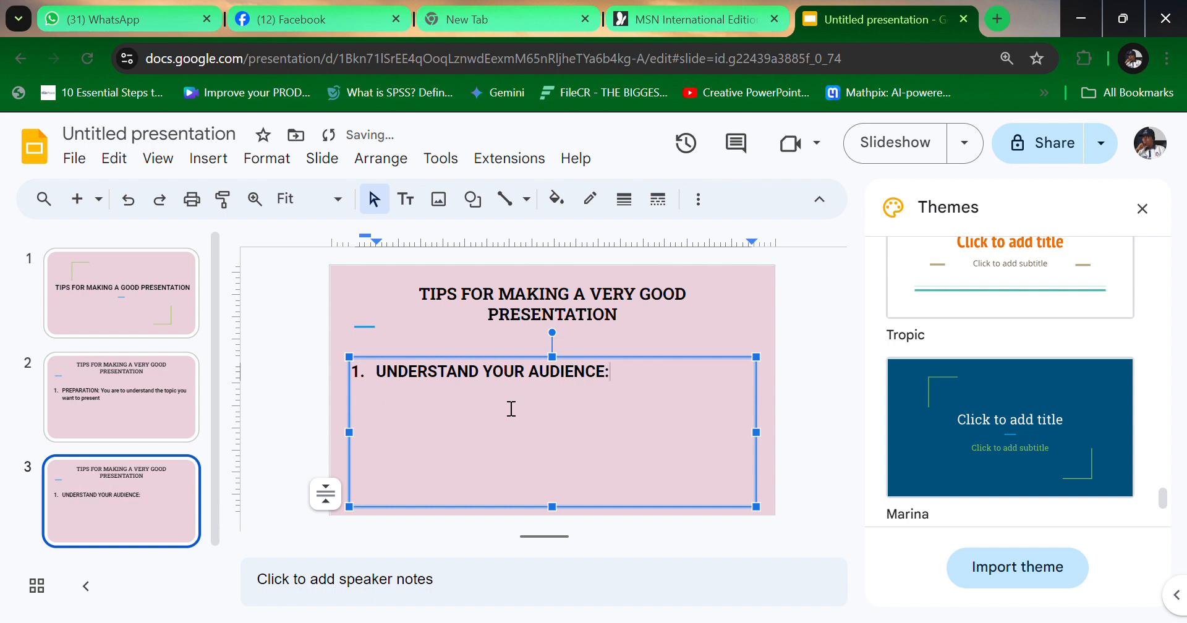